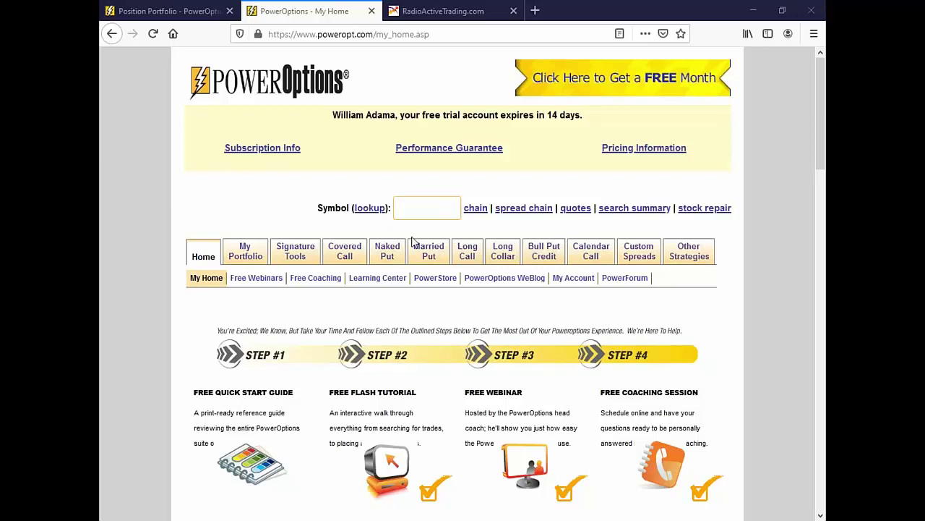
# Open the portfolio setup page and name the new portfolio entry "FNV Covered Call"
pyautogui.moveTo(248, 251)
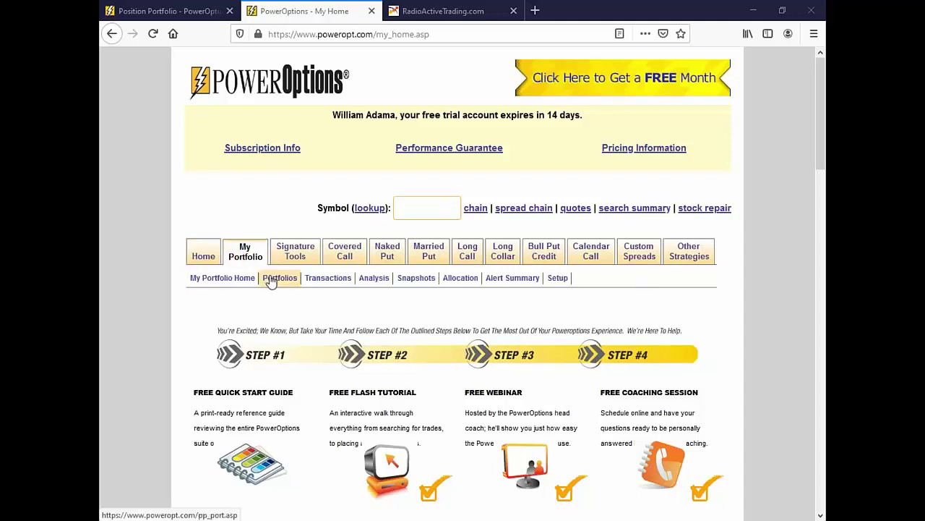
pyautogui.click(565, 280)
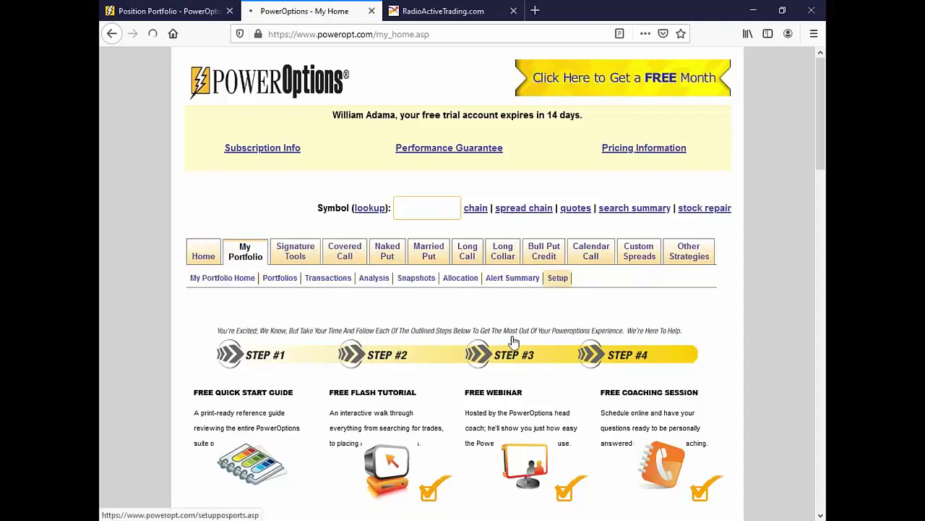
pyautogui.scroll(-5, 282, 396)
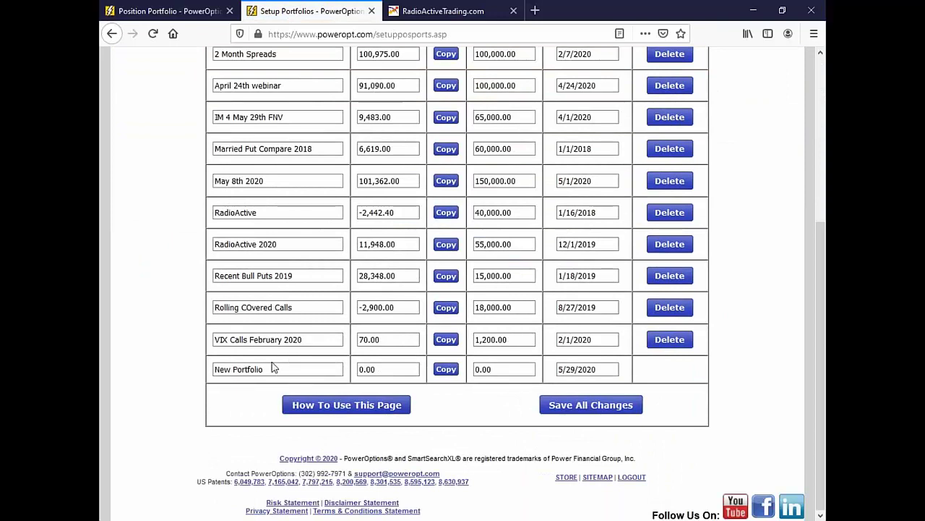
pyautogui.moveTo(272, 369); pyautogui.dragTo(124, 368)
pyautogui.press('BackSpace')
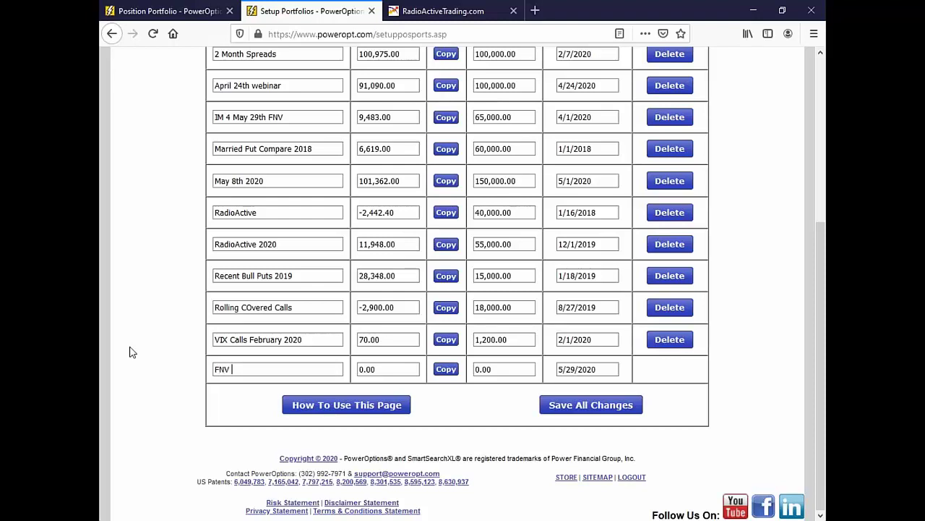
pyautogui.write('FNV Covered Call')
# Set the new portfolio's cash on hand to 25000 and copy that amount to its starting basis
pyautogui.click(378, 368)
pyautogui.doubleClick(378, 369)
pyautogui.press('BackSpace')
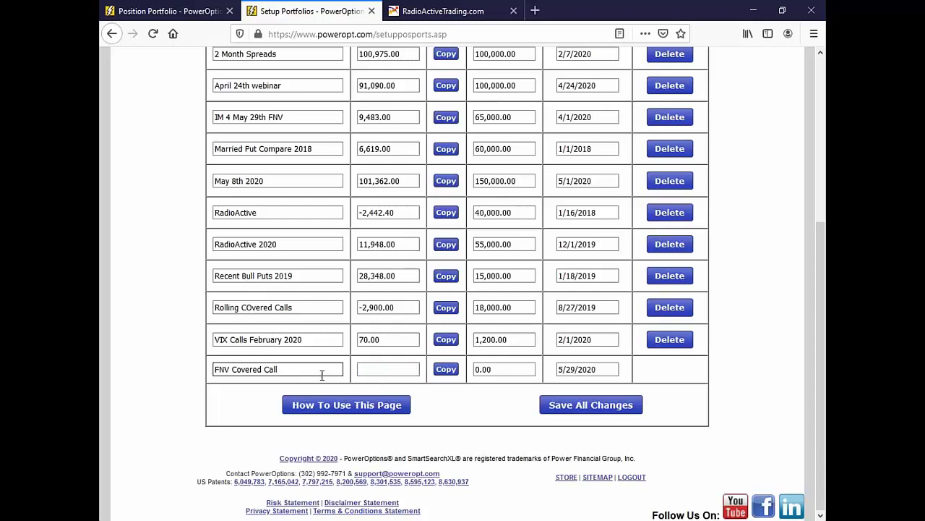
pyautogui.write('25000')
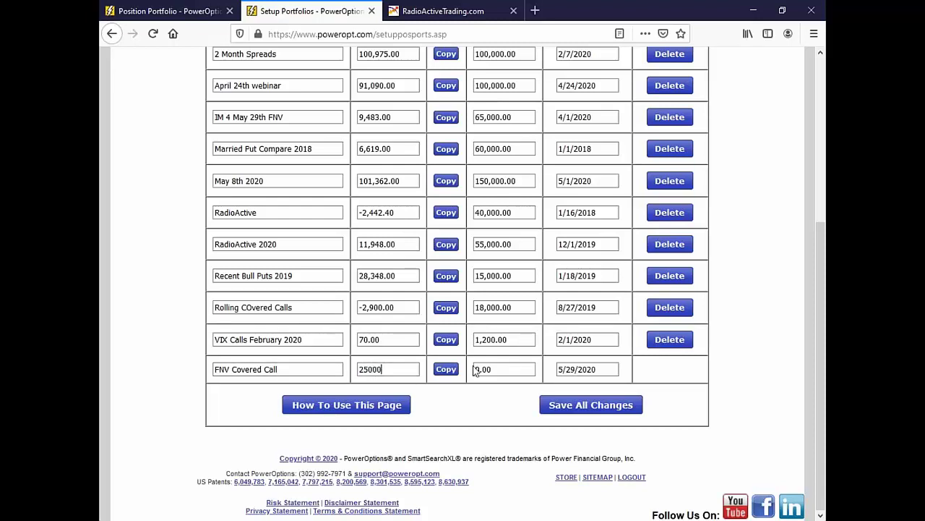
pyautogui.click(446, 369)
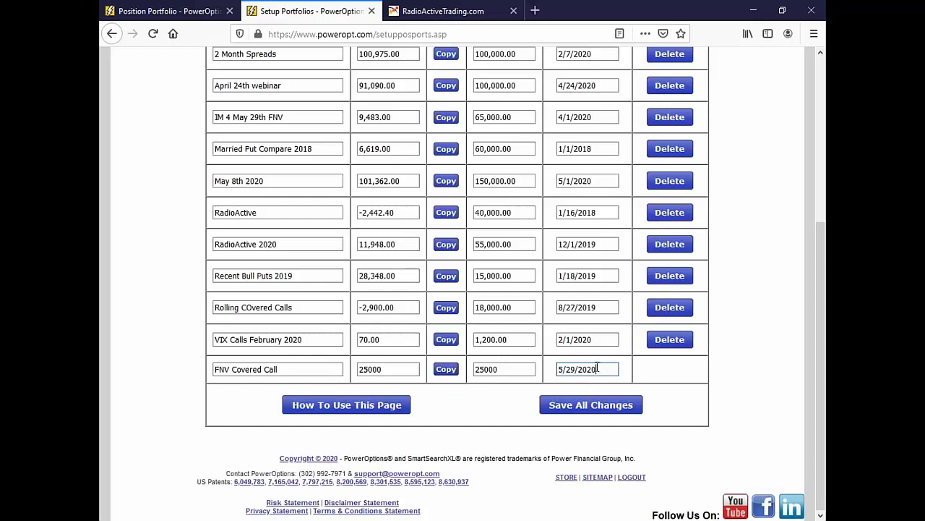
# Set the new portfolio's starting basis date to 4/23/2020 and save all changes
pyautogui.doubleClick(579, 369)
pyautogui.press('BackSpace')
pyautogui.hotkey('shift', 'Tab')
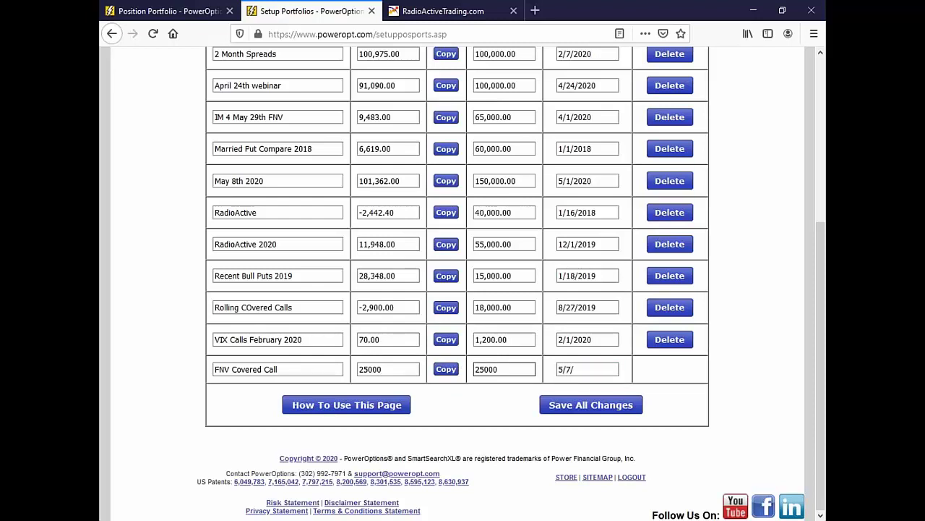
pyautogui.press('BackSpace')
pyautogui.press('BackSpace')
pyautogui.press('BackSpace')
pyautogui.write('4/23/2020')
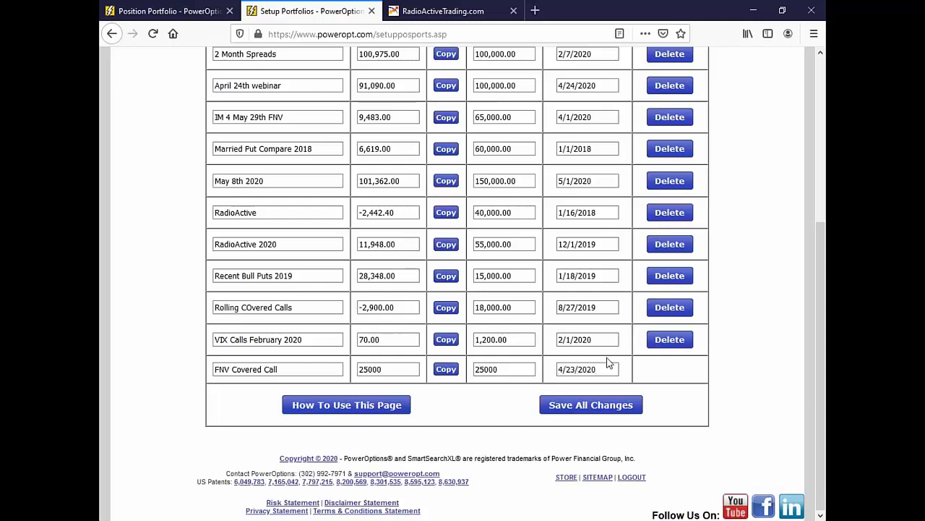
pyautogui.click(615, 406)
# Check the saved portfolio list, then open the FNV Covered Call portfolio's positions page
pyautogui.scroll(-3, 473, 450)
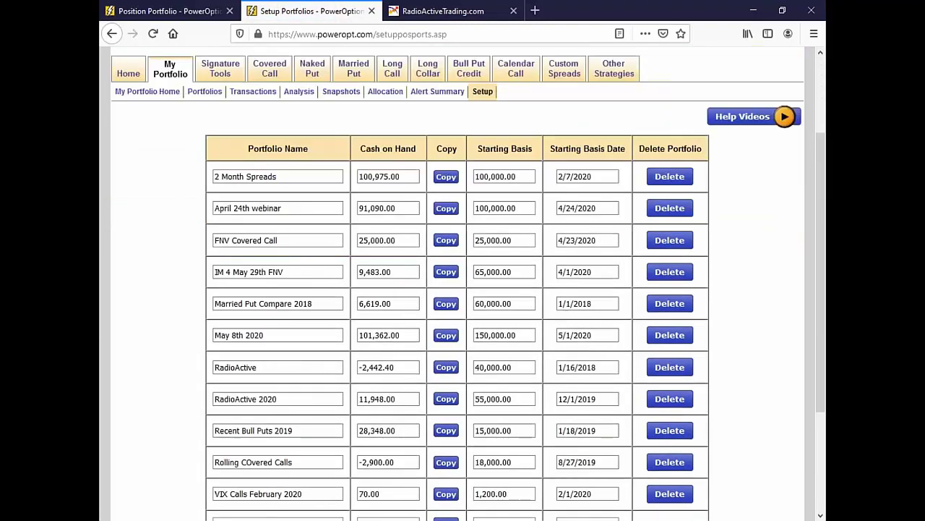
pyautogui.scroll(-3, 454, 464)
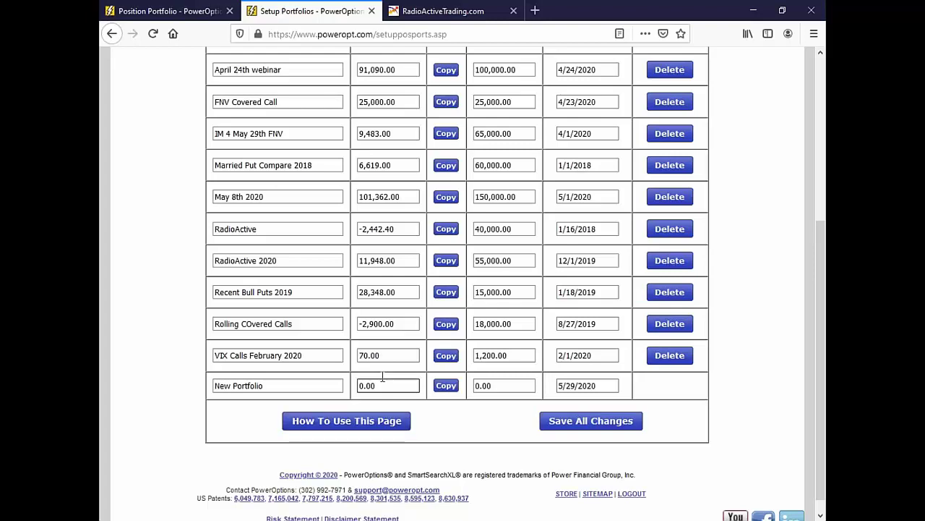
pyautogui.scroll(5, 340, 385)
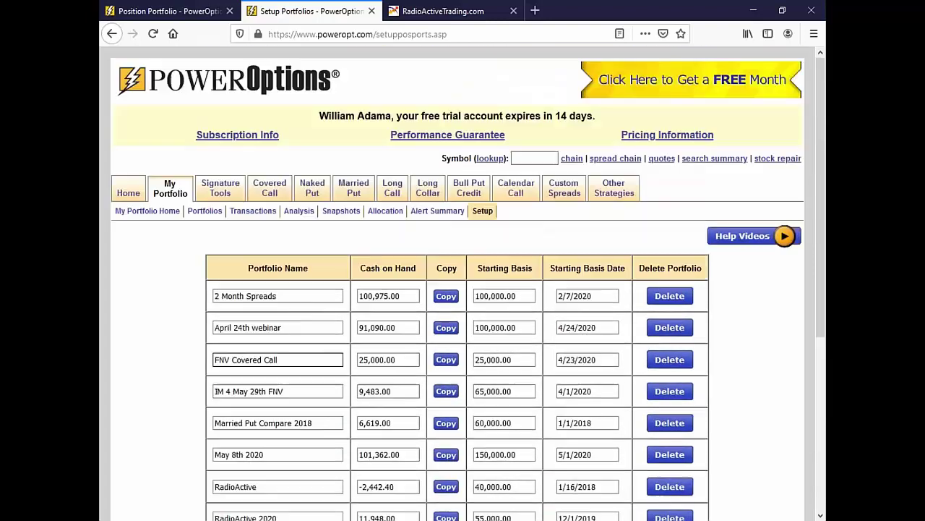
pyautogui.moveTo(167, 188)
pyautogui.click(210, 215)
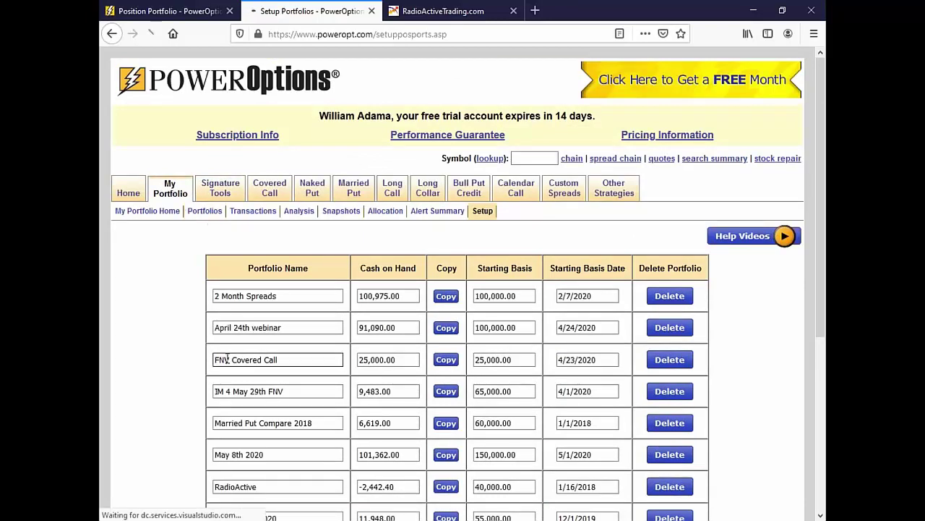
pyautogui.scroll(-3, 347, 234)
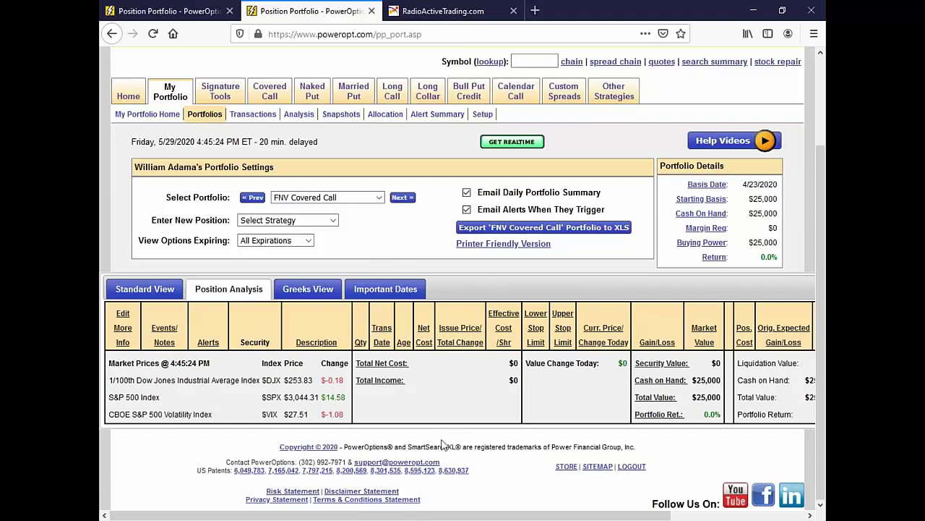
pyautogui.moveTo(466, 517); pyautogui.dragTo(424, 509)
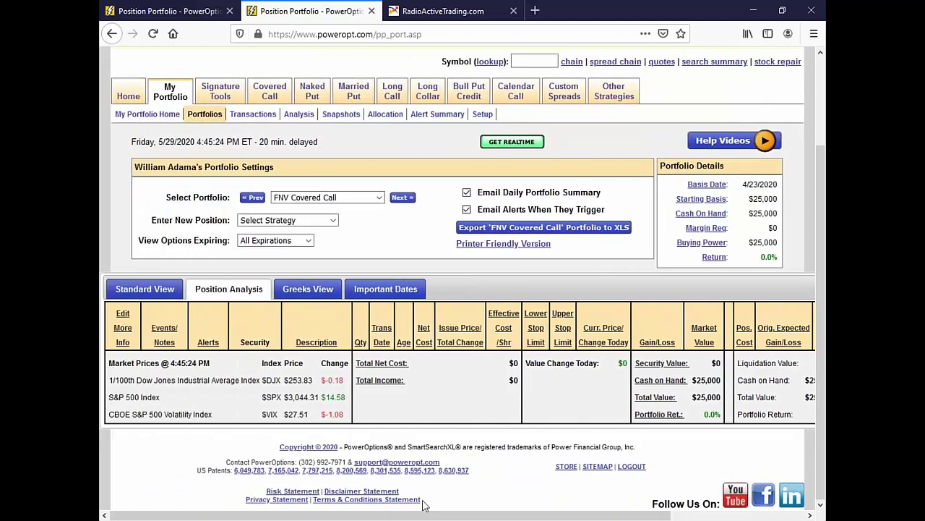
# Start a new covered call position on stock symbol FNV with a stock transaction date of 04/23/2020
pyautogui.click(332, 221)
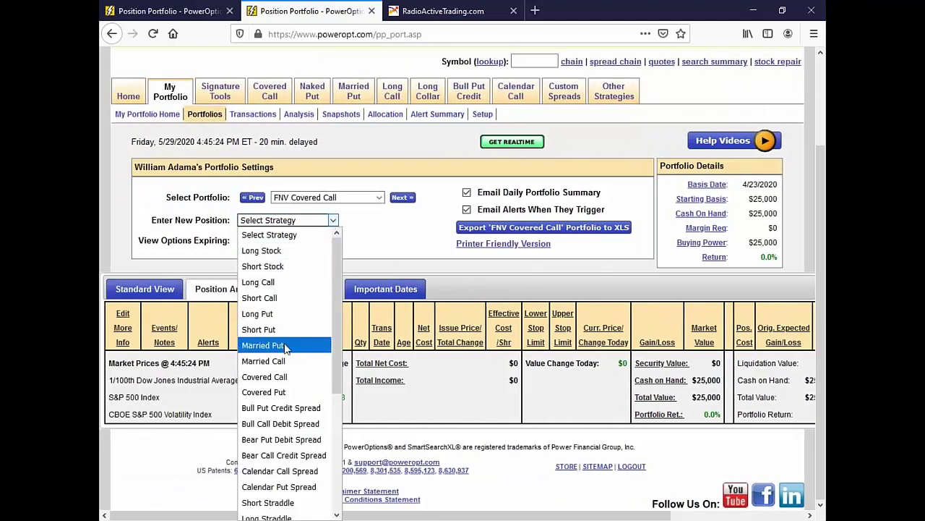
pyautogui.click(284, 377)
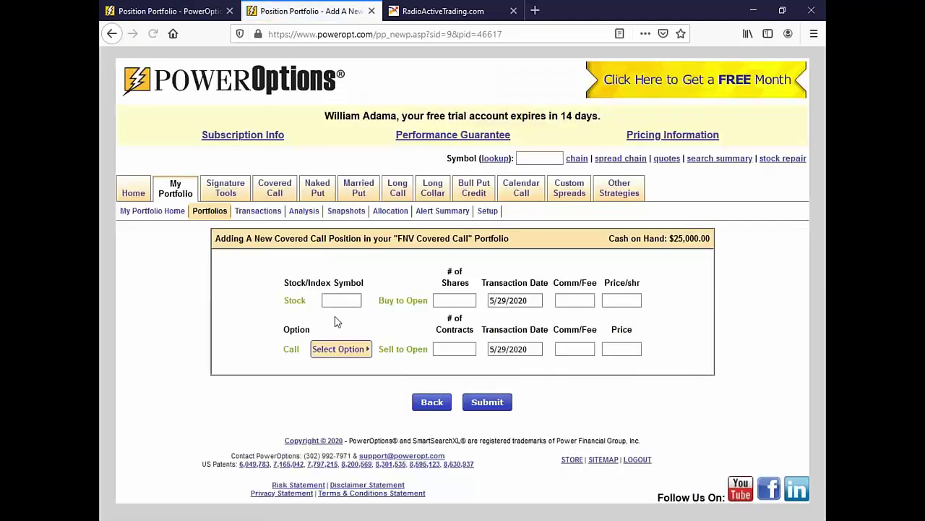
pyautogui.click(347, 300)
pyautogui.write('FNV')
pyautogui.press('Tab')
pyautogui.press('Tab')
pyautogui.click(504, 324)
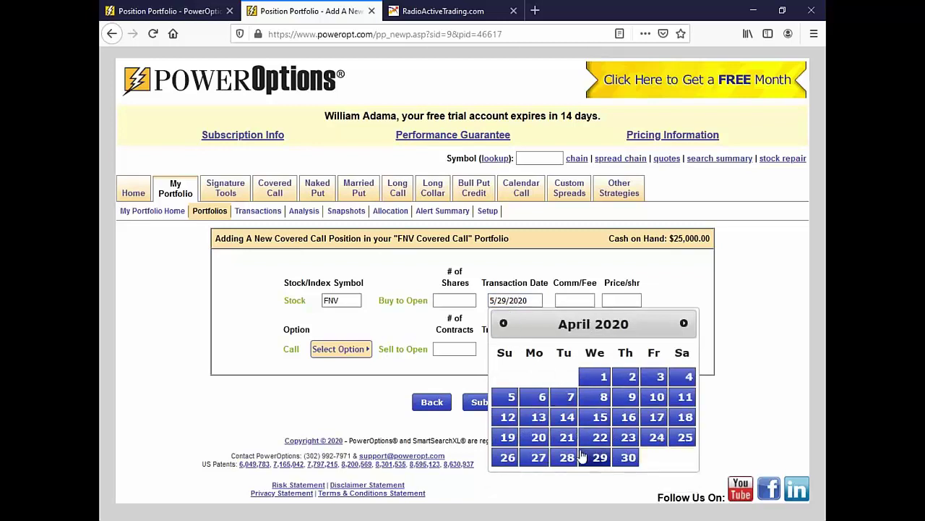
pyautogui.click(629, 439)
# Enter the stock purchase as 100 shares at 133.00 per share
pyautogui.click(470, 304)
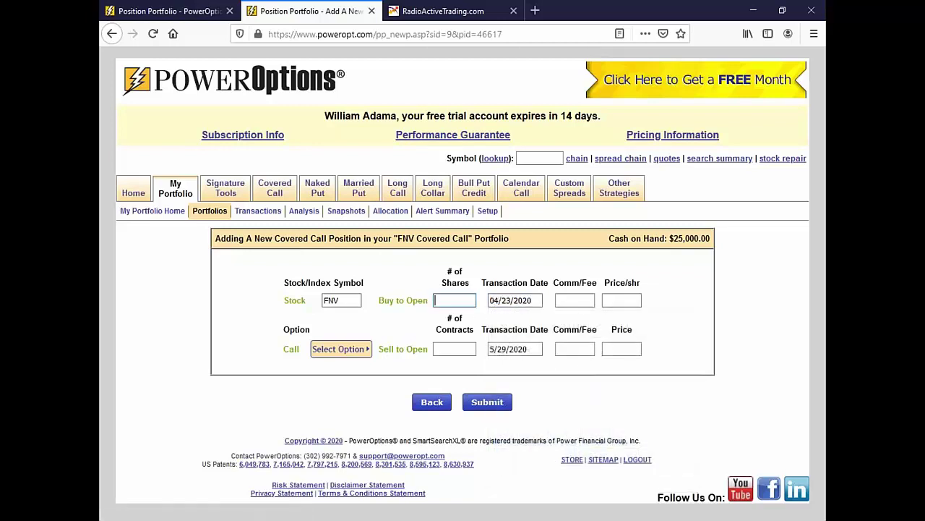
pyautogui.write('100')
pyautogui.click(615, 304)
pyautogui.write('133.00')
# Select the Jun 19, 2020 135.00 call as the option sold in the position
pyautogui.click(352, 352)
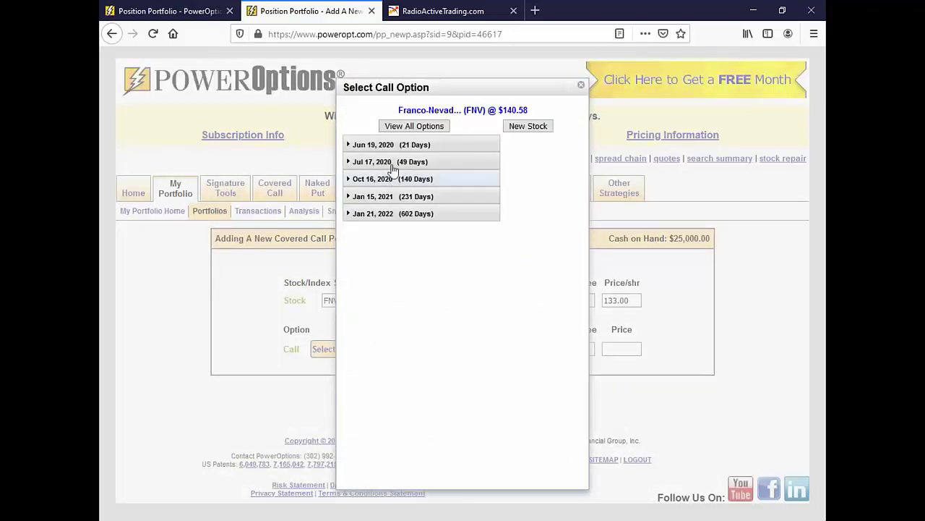
pyautogui.click(394, 147)
pyautogui.scroll(-3, 401, 318)
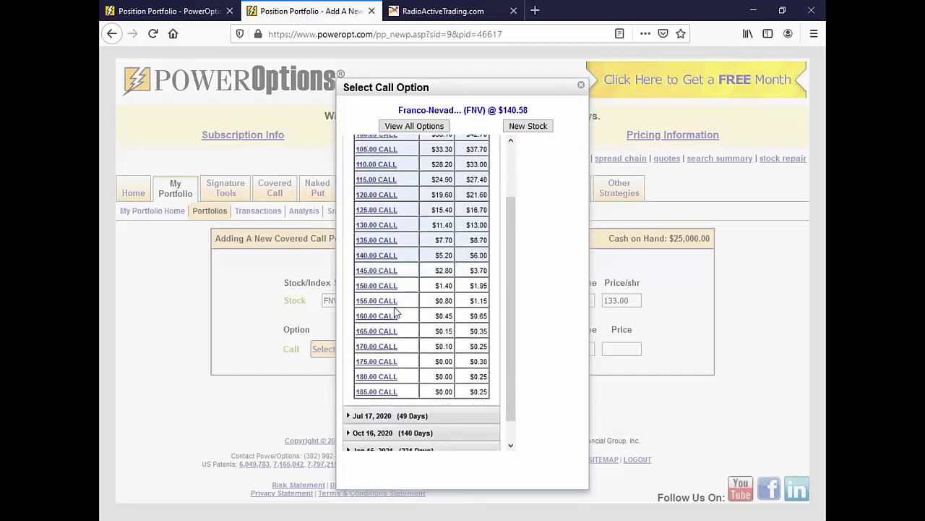
pyautogui.click(377, 240)
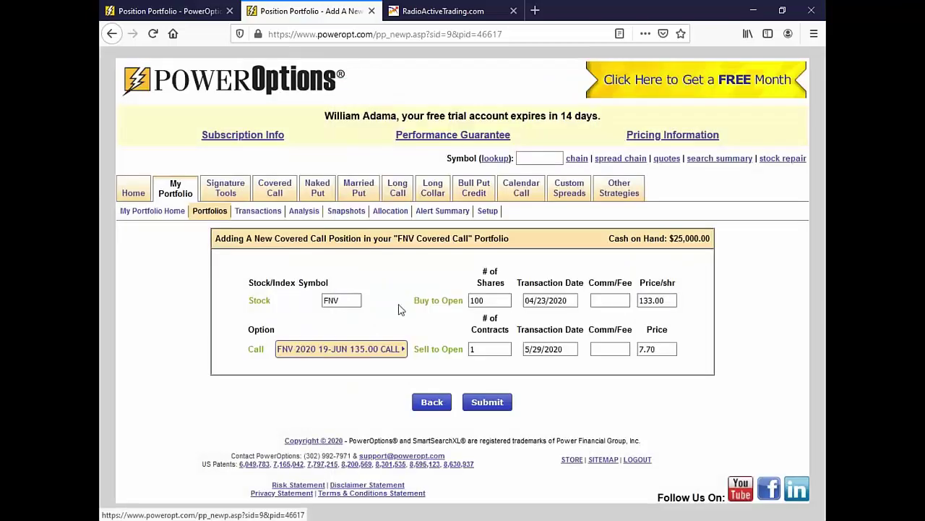
# Set the call's price to 2.85 and its transaction date to 04/23/2020, then submit the position
pyautogui.doubleClick(657, 352)
pyautogui.press('BackSpace')
pyautogui.write('2.85')
pyautogui.click(545, 349)
pyautogui.click(539, 172)
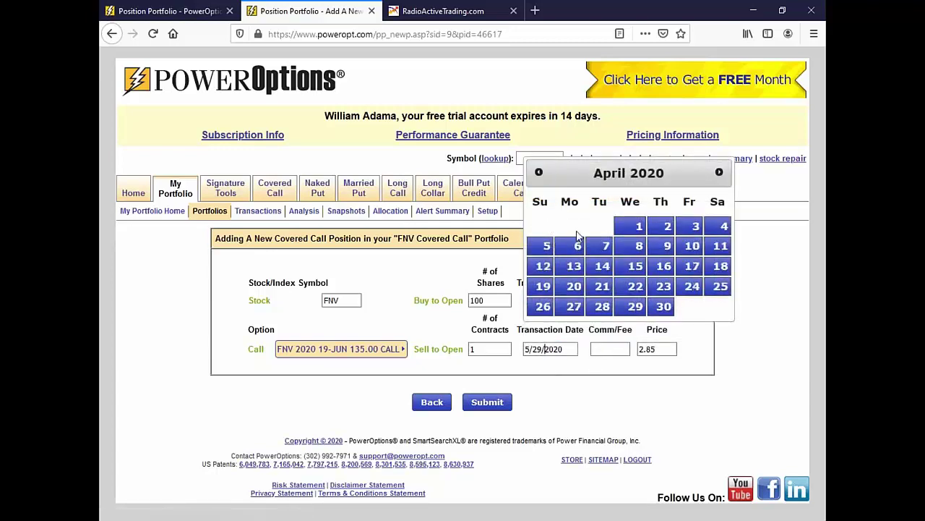
pyautogui.click(664, 287)
pyautogui.click(488, 402)
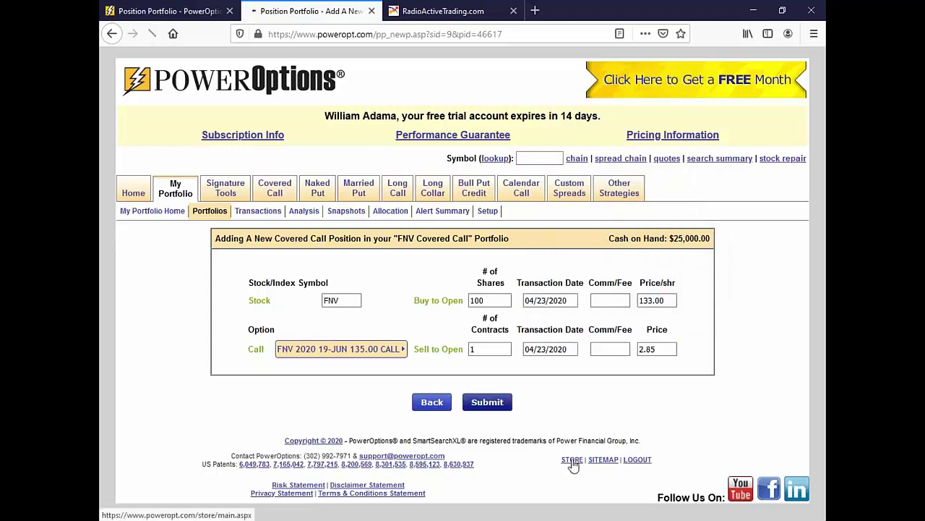
# Show the portfolio in Standard View and examine the transaction dates, net costs and issue prices of the FNV stock and short call
pyautogui.scroll(-3, 489, 422)
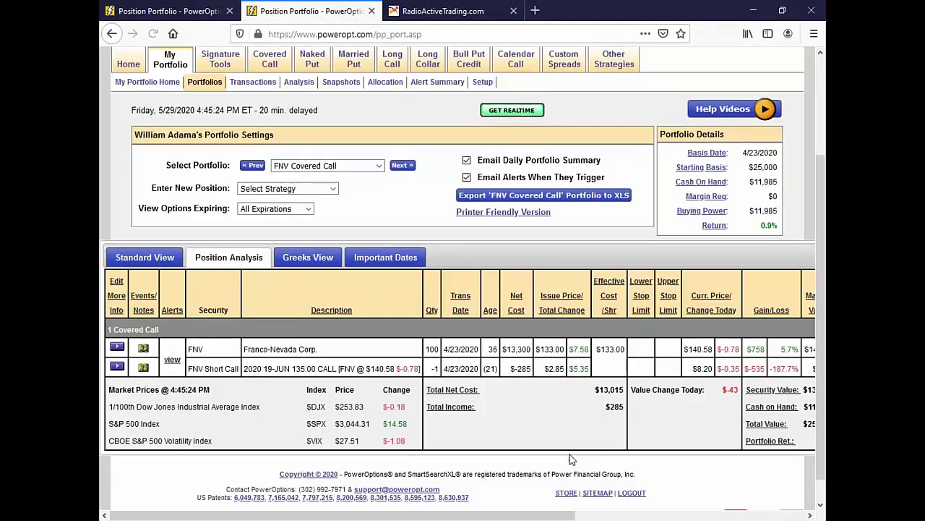
pyautogui.click(153, 262)
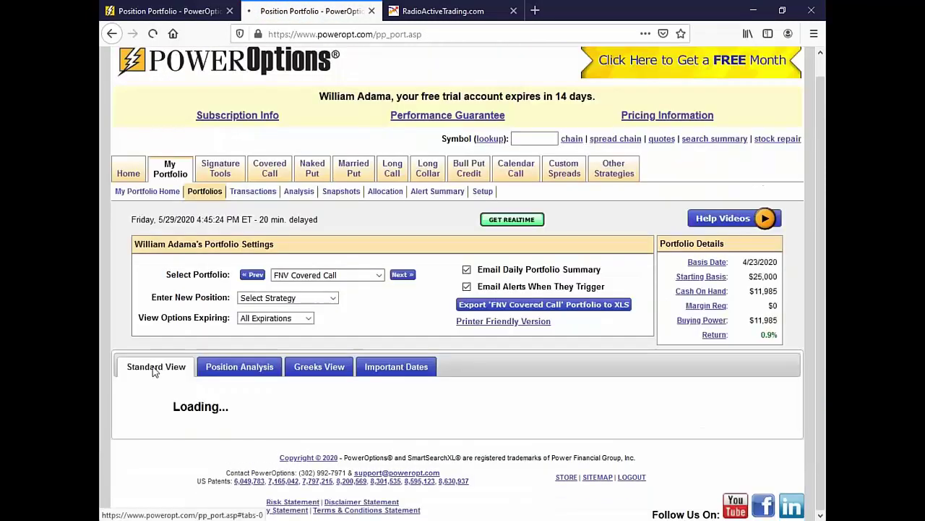
pyautogui.scroll(-3, 316, 239)
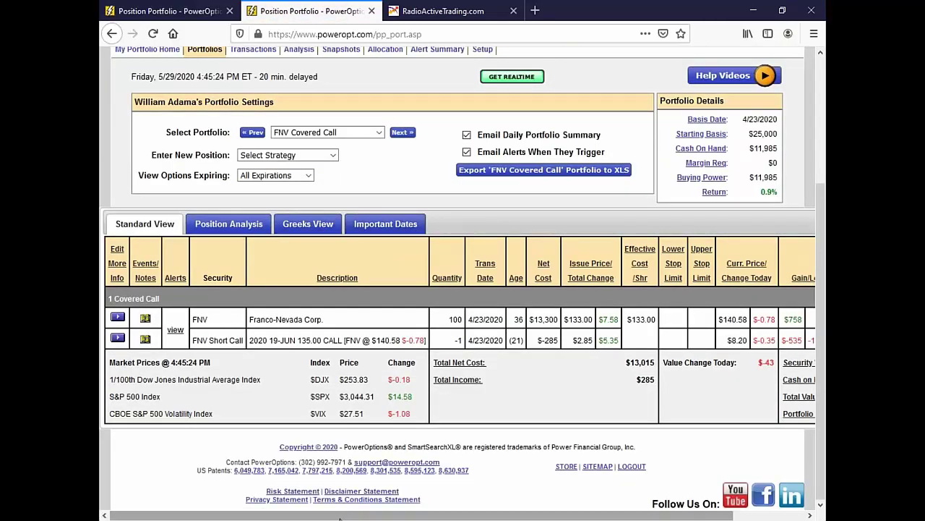
pyautogui.moveTo(348, 517); pyautogui.dragTo(363, 518)
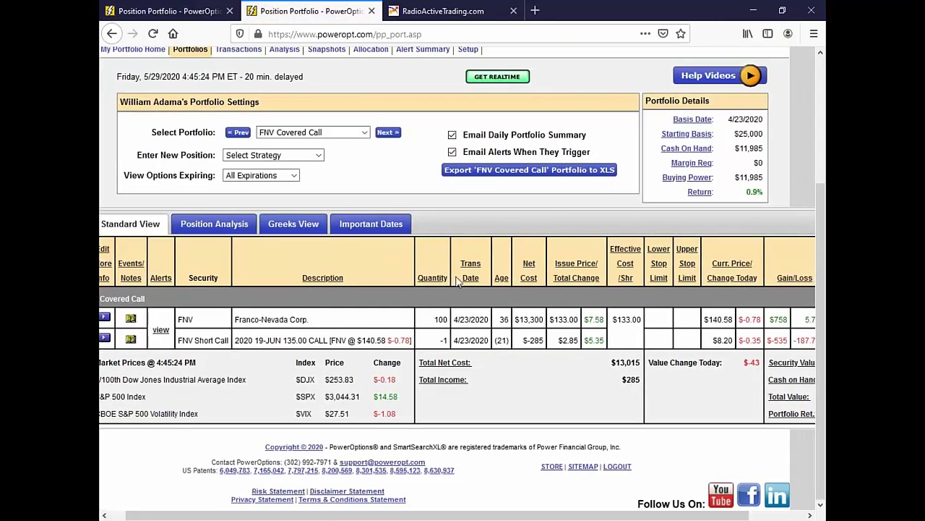
pyautogui.moveTo(439, 319); pyautogui.dragTo(605, 321)
pyautogui.moveTo(459, 338); pyautogui.dragTo(606, 352)
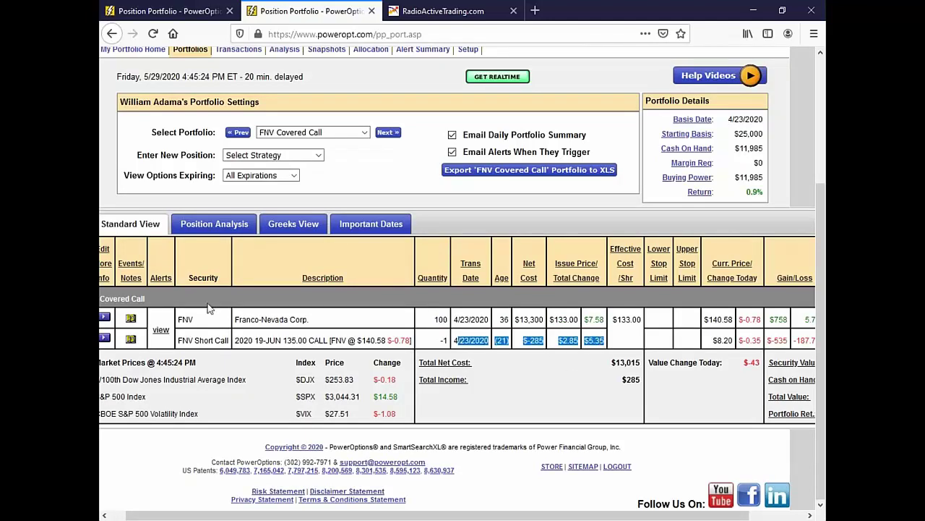
pyautogui.moveTo(338, 516); pyautogui.dragTo(318, 517)
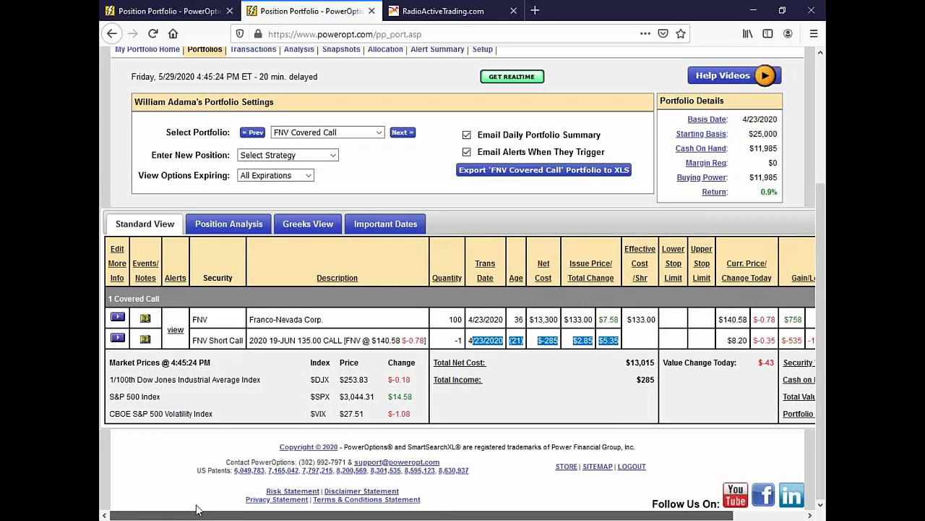
# Show the portfolio in Position Analysis and examine the covered call's original expected, liquidation and expiration gain/loss
pyautogui.click(210, 227)
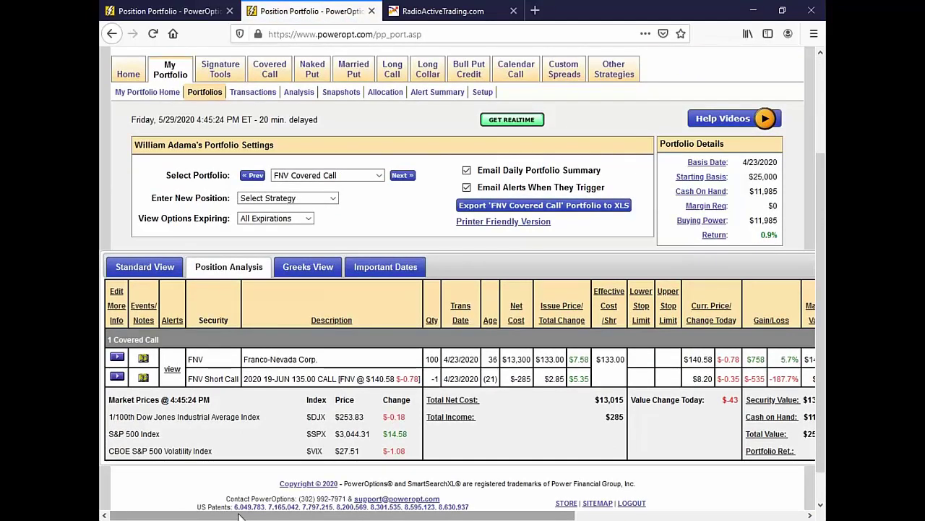
pyautogui.moveTo(241, 518); pyautogui.dragTo(467, 518)
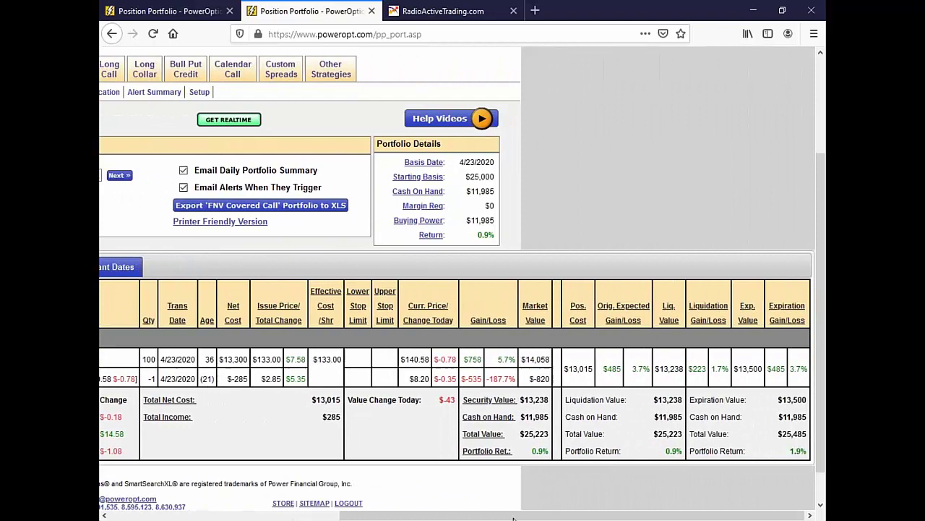
pyautogui.doubleClick(641, 368)
pyautogui.doubleClick(719, 369)
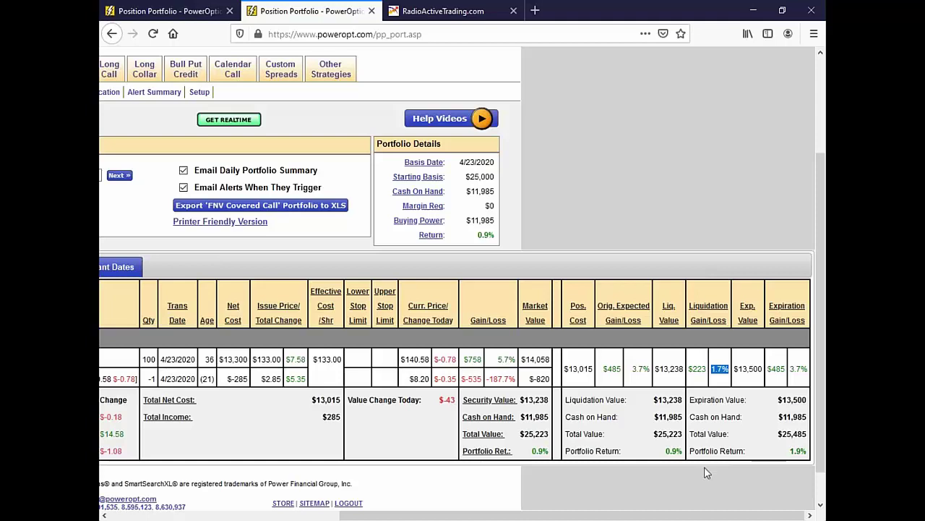
pyautogui.moveTo(767, 369); pyautogui.dragTo(802, 391)
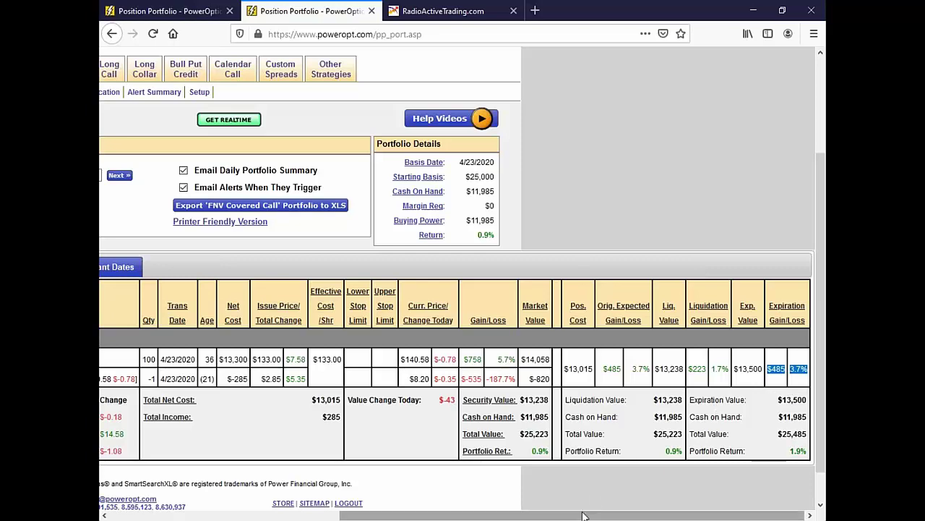
pyautogui.moveTo(595, 514); pyautogui.dragTo(305, 497)
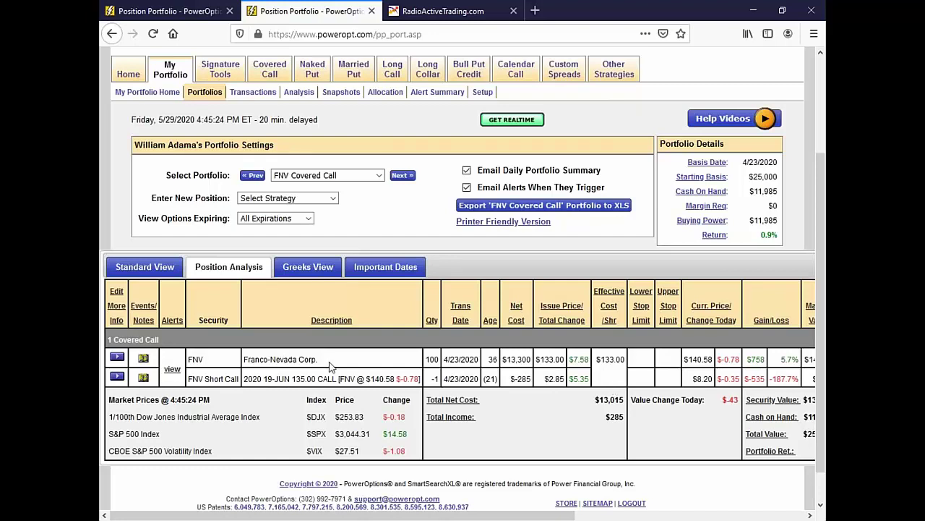
# Check the short call's strike and the FNV stock's transaction date in the portfolio's covered call position
pyautogui.moveTo(296, 379); pyautogui.dragTo(318, 381)
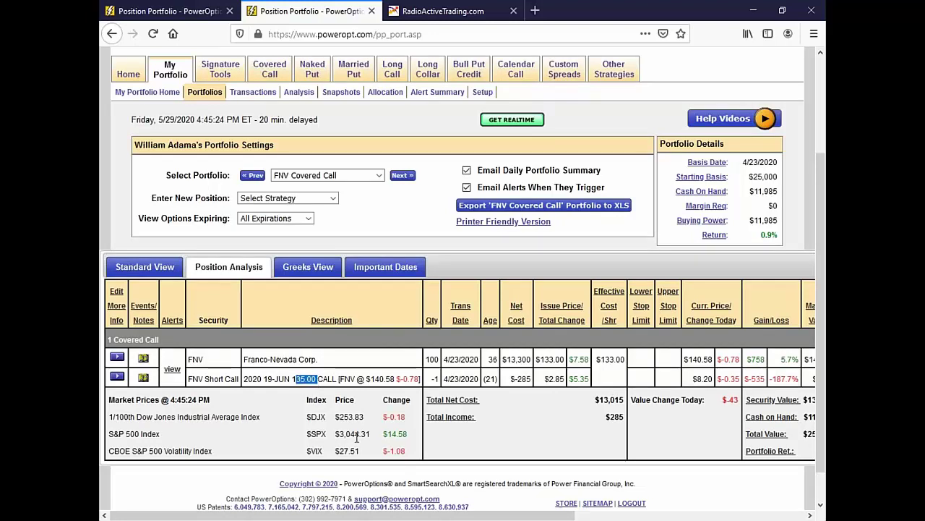
pyautogui.click(485, 408)
pyautogui.moveTo(442, 361); pyautogui.dragTo(480, 365)
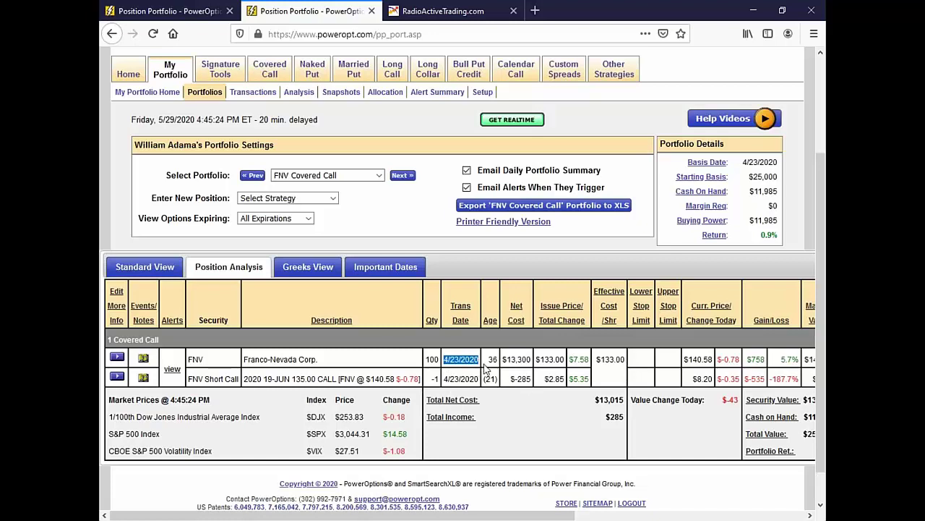
# Open the Position Analysis tool for the FNV covered call and examine its time value left, delta and days to expiration
pyautogui.click(123, 360)
pyautogui.moveTo(203, 404)
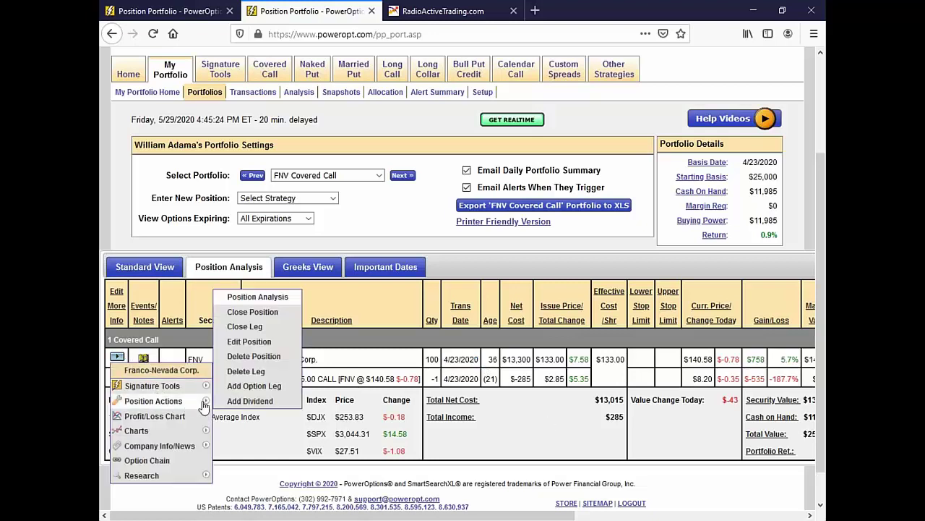
pyautogui.click(258, 297)
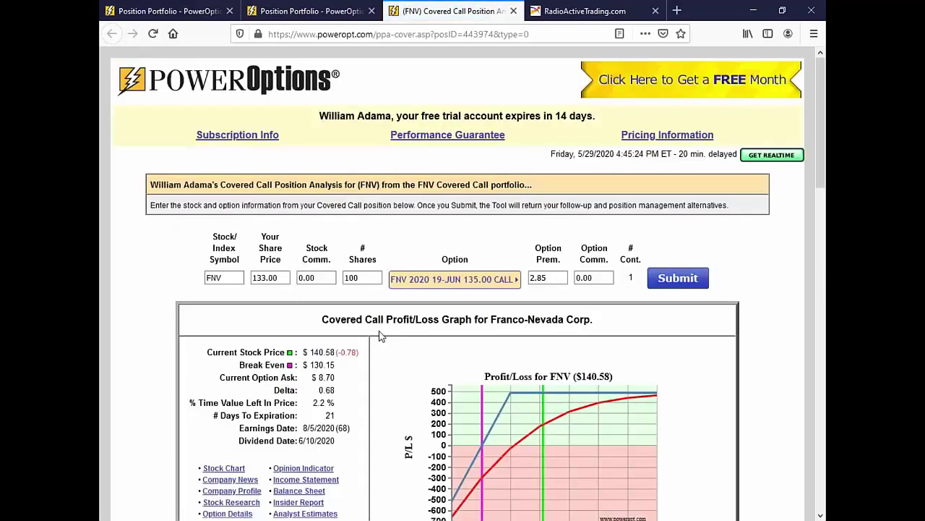
pyautogui.scroll(-3, 381, 336)
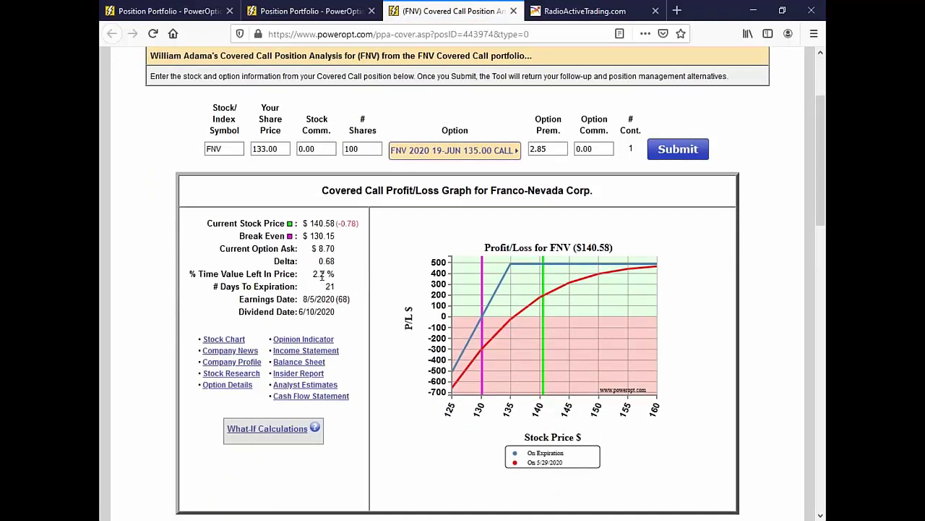
pyautogui.moveTo(314, 274); pyautogui.dragTo(335, 261)
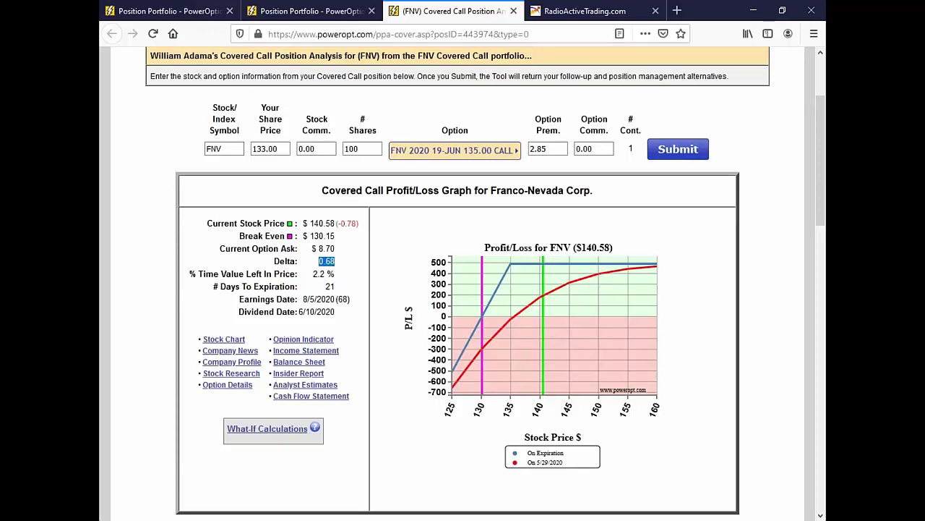
pyautogui.click(329, 287)
# Examine the position's current liquidation return, liquidation-to-expiration profit ratio and future expiration return
pyautogui.scroll(-3, 371, 299)
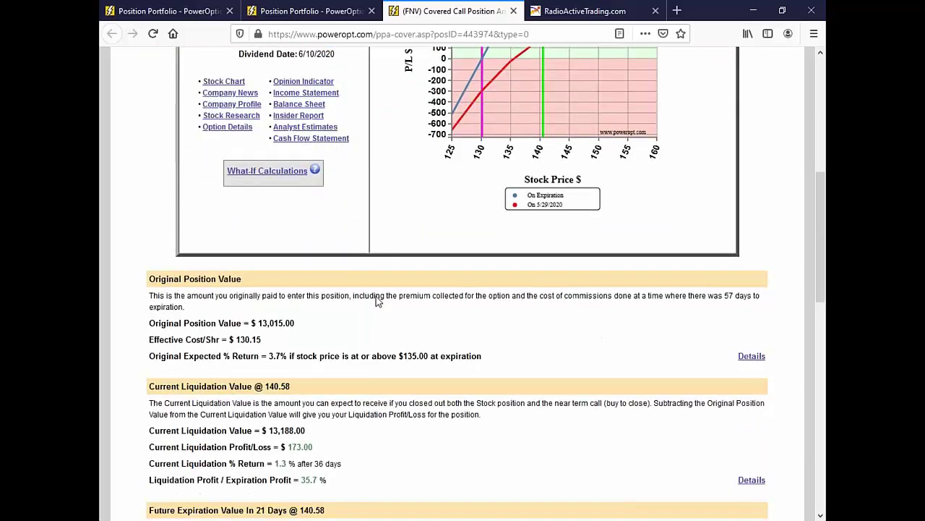
pyautogui.scroll(-1, 378, 301)
pyautogui.scroll(-1, 372, 311)
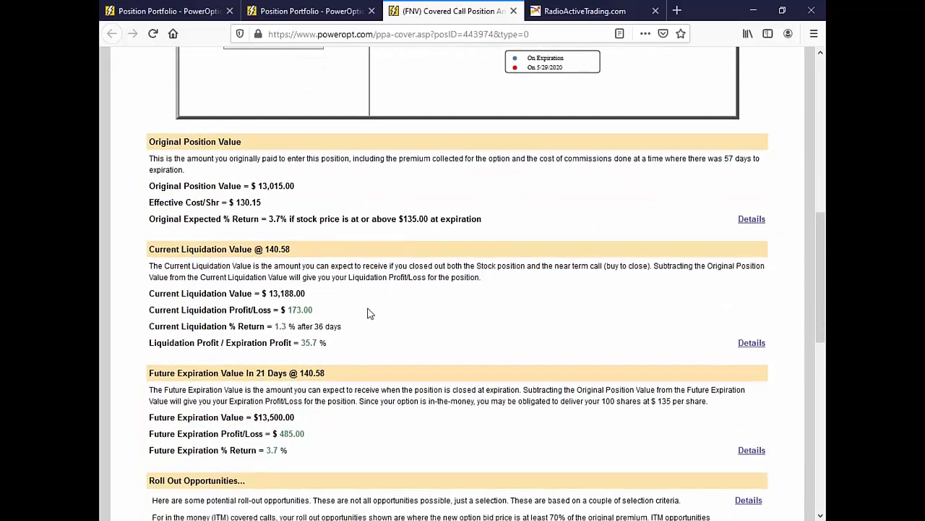
pyautogui.scroll(-1, 369, 313)
pyautogui.moveTo(277, 271); pyautogui.dragTo(344, 271)
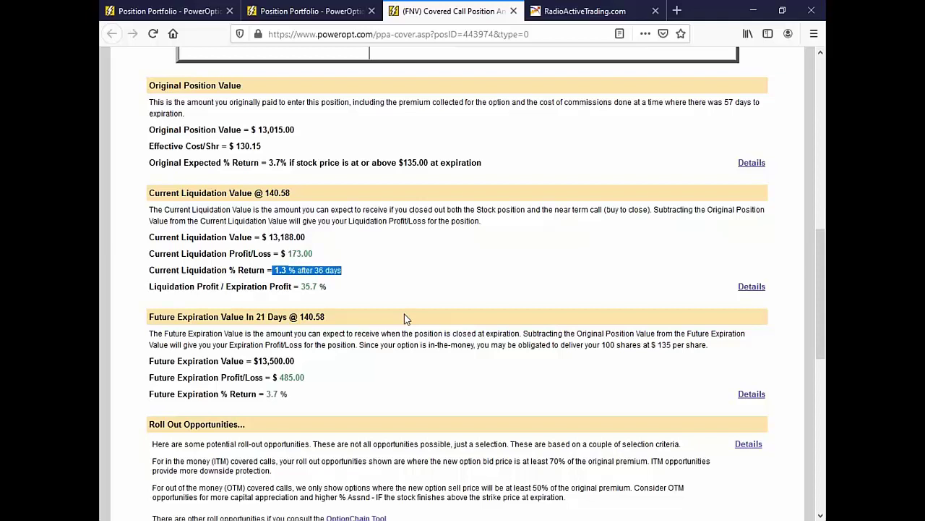
pyautogui.moveTo(301, 287); pyautogui.dragTo(334, 295)
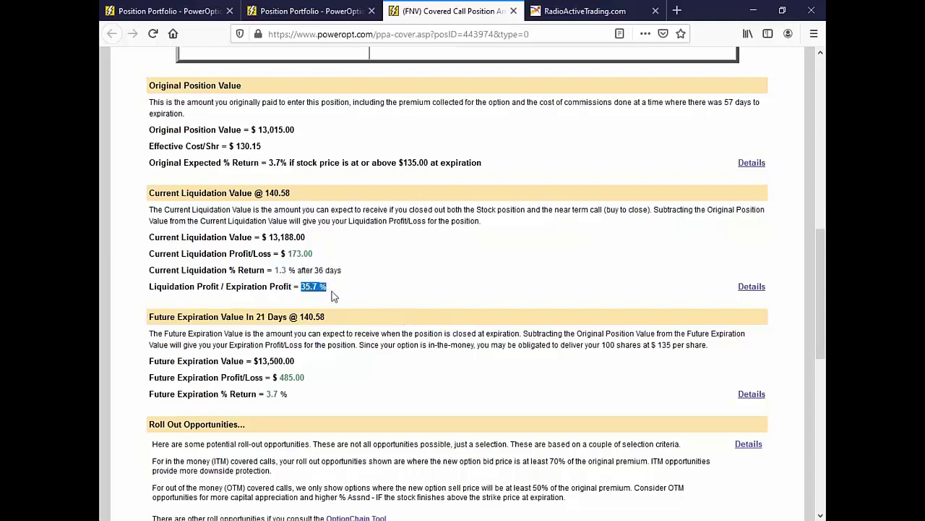
pyautogui.moveTo(265, 394); pyautogui.dragTo(303, 399)
# Compare the 19-JUN 140.00 roll-out idea's assigned return with the current position's, marking both values and writing 1.1% beside the row
pyautogui.scroll(-5, 427, 350)
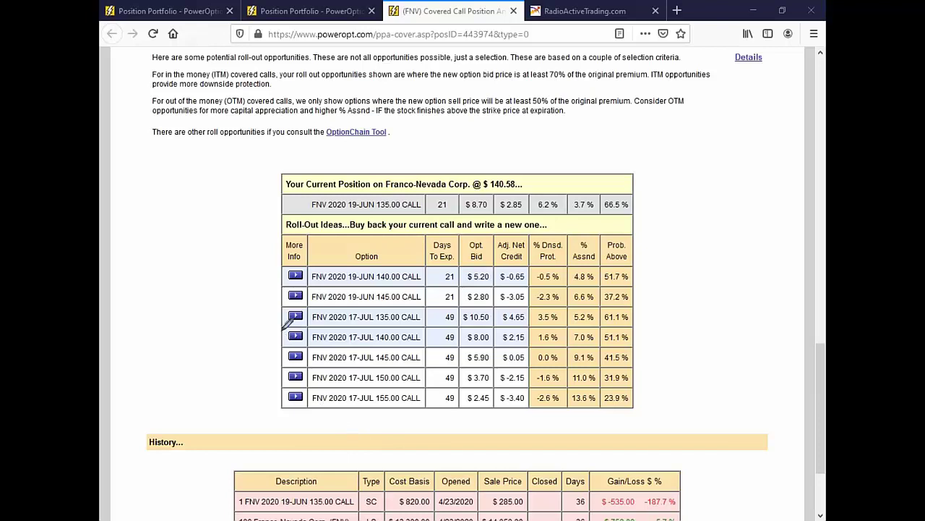
pyautogui.moveTo(246, 273)
pyautogui.mouseDown()
pyautogui.moveTo(282, 274)
pyautogui.moveTo(267, 285)
pyautogui.mouseUp()
pyautogui.moveTo(597, 262)
pyautogui.mouseDown()
pyautogui.moveTo(571, 264)
pyautogui.moveTo(611, 282)
pyautogui.moveTo(598, 261)
pyautogui.mouseUp()
pyautogui.moveTo(458, 268); pyautogui.dragTo(468, 265)
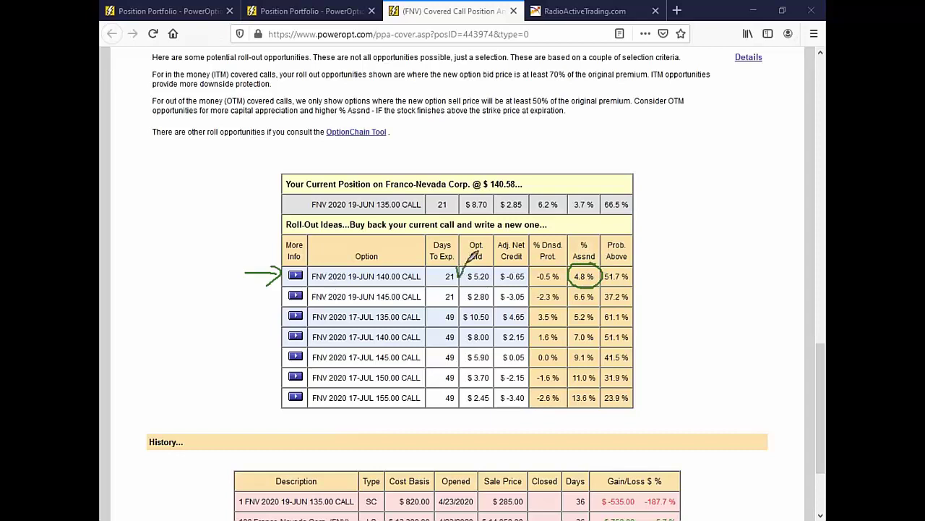
pyautogui.moveTo(660, 252)
pyautogui.mouseDown()
pyautogui.moveTo(664, 283)
pyautogui.moveTo(686, 286)
pyautogui.mouseUp()
pyautogui.click(675, 275)
pyautogui.moveTo(694, 246); pyautogui.dragTo(704, 292)
pyautogui.moveTo(593, 193)
pyautogui.mouseDown()
pyautogui.moveTo(568, 200)
pyautogui.moveTo(586, 216)
pyautogui.moveTo(605, 209)
pyautogui.moveTo(581, 193)
pyautogui.mouseUp()
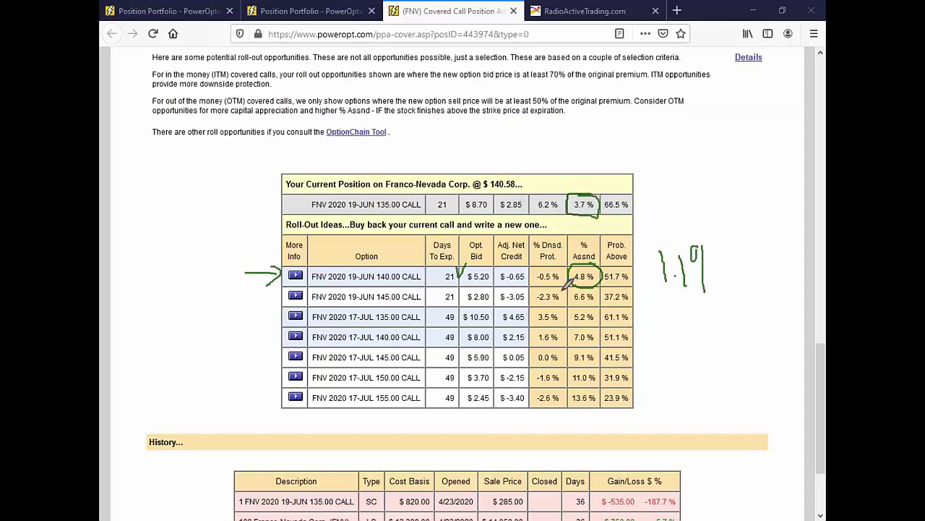
pyautogui.click(629, 274)
# Circle the 19-JUN 145.00 call's bid and net credit and the current call's prices for comparison, then clear the markings
pyautogui.moveTo(385, 286); pyautogui.dragTo(430, 279)
pyautogui.moveTo(428, 287)
pyautogui.mouseDown()
pyautogui.moveTo(363, 298)
pyautogui.moveTo(440, 290)
pyautogui.moveTo(409, 288)
pyautogui.mouseUp()
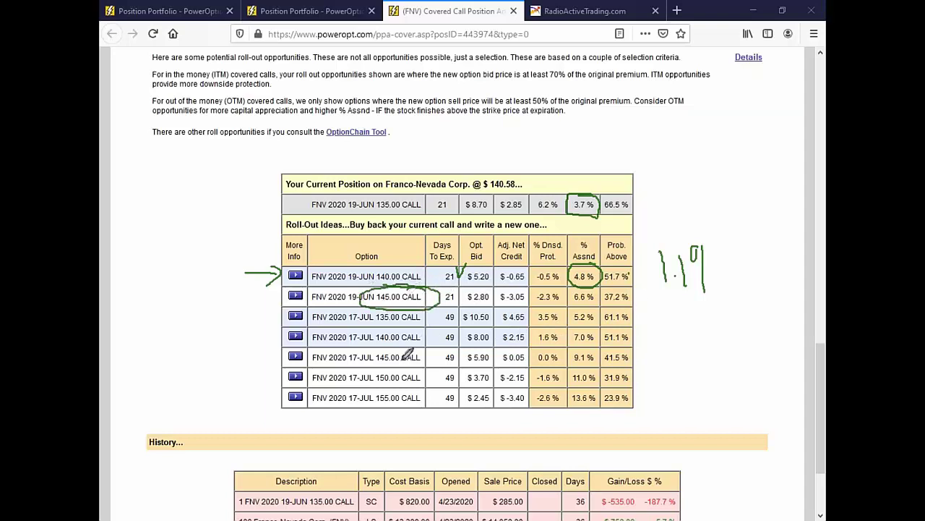
pyautogui.moveTo(524, 211)
pyautogui.mouseDown()
pyautogui.moveTo(536, 194)
pyautogui.moveTo(522, 184)
pyautogui.moveTo(504, 204)
pyautogui.moveTo(538, 206)
pyautogui.moveTo(532, 191)
pyautogui.mouseUp()
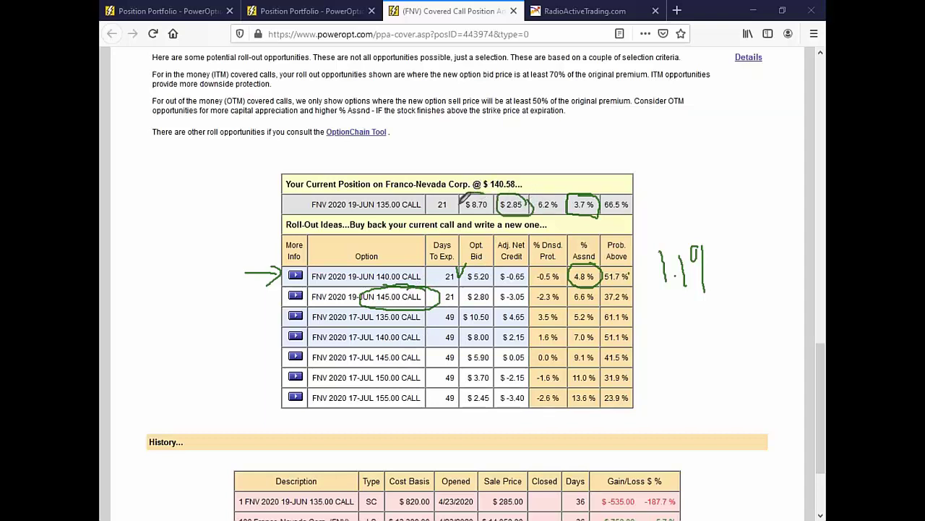
pyautogui.moveTo(461, 204)
pyautogui.mouseDown()
pyautogui.moveTo(491, 214)
pyautogui.moveTo(498, 195)
pyautogui.moveTo(476, 191)
pyautogui.mouseUp()
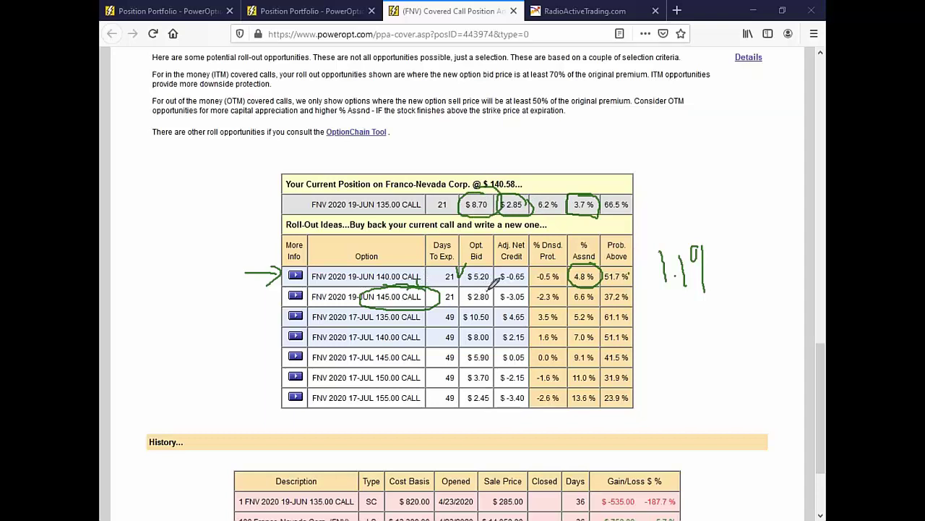
pyautogui.moveTo(491, 288)
pyautogui.mouseDown()
pyautogui.moveTo(463, 298)
pyautogui.moveTo(498, 296)
pyautogui.moveTo(494, 290)
pyautogui.moveTo(506, 307)
pyautogui.moveTo(538, 297)
pyautogui.moveTo(515, 289)
pyautogui.mouseUp()
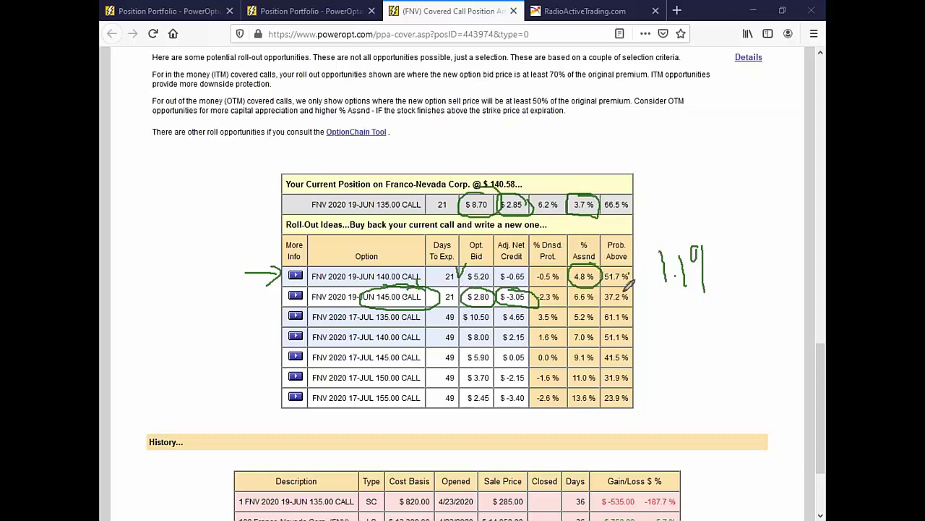
pyautogui.press('e')
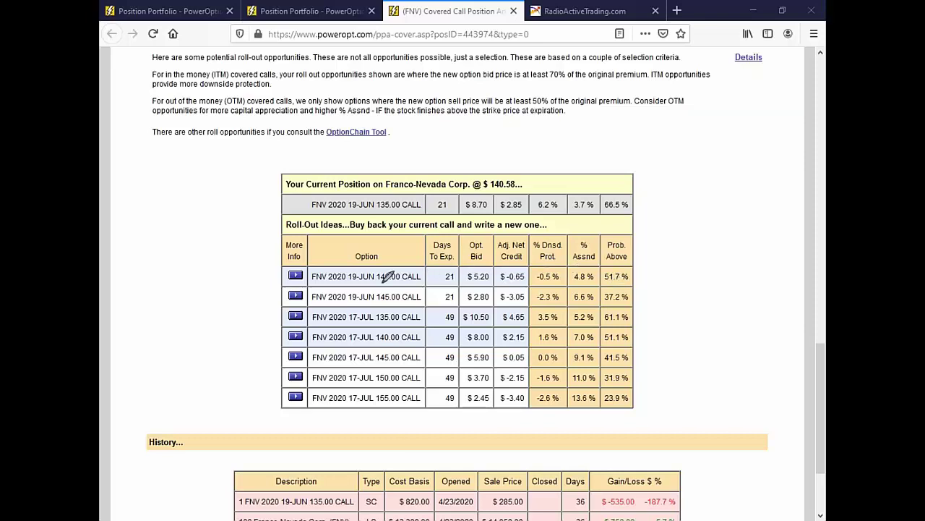
# Compare days to expiration and assigned return of the 19-JUN and 17-JUL 140.00 calls, marking them and writing 1.1% for the June roll
pyautogui.moveTo(373, 284); pyautogui.dragTo(408, 282)
pyautogui.moveTo(456, 265)
pyautogui.mouseDown()
pyautogui.moveTo(438, 282)
pyautogui.moveTo(463, 265)
pyautogui.moveTo(450, 268)
pyautogui.moveTo(594, 267)
pyautogui.mouseUp()
pyautogui.moveTo(659, 263)
pyautogui.mouseDown()
pyautogui.moveTo(658, 284)
pyautogui.moveTo(676, 286)
pyautogui.moveTo(692, 273)
pyautogui.moveTo(686, 288)
pyautogui.moveTo(698, 288)
pyautogui.mouseUp()
pyautogui.click(664, 279)
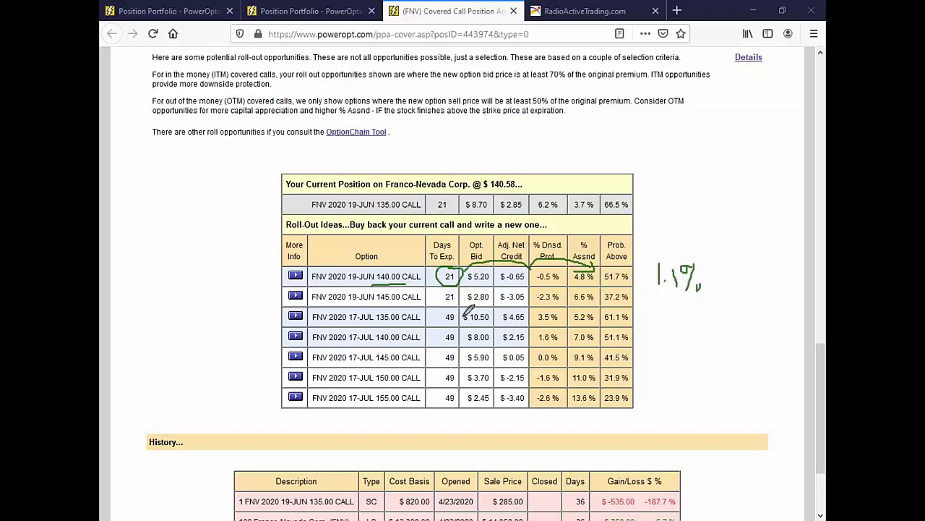
pyautogui.moveTo(457, 316)
pyautogui.mouseDown()
pyautogui.moveTo(444, 311)
pyautogui.moveTo(435, 340)
pyautogui.moveTo(470, 313)
pyautogui.mouseUp()
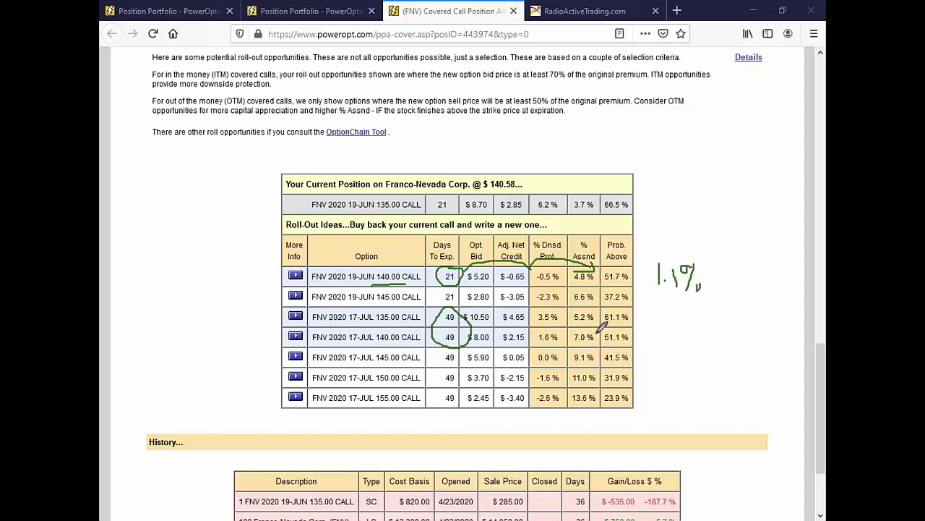
pyautogui.moveTo(596, 334)
pyautogui.mouseDown()
pyautogui.moveTo(573, 329)
pyautogui.moveTo(583, 347)
pyautogui.moveTo(587, 324)
pyautogui.mouseUp()
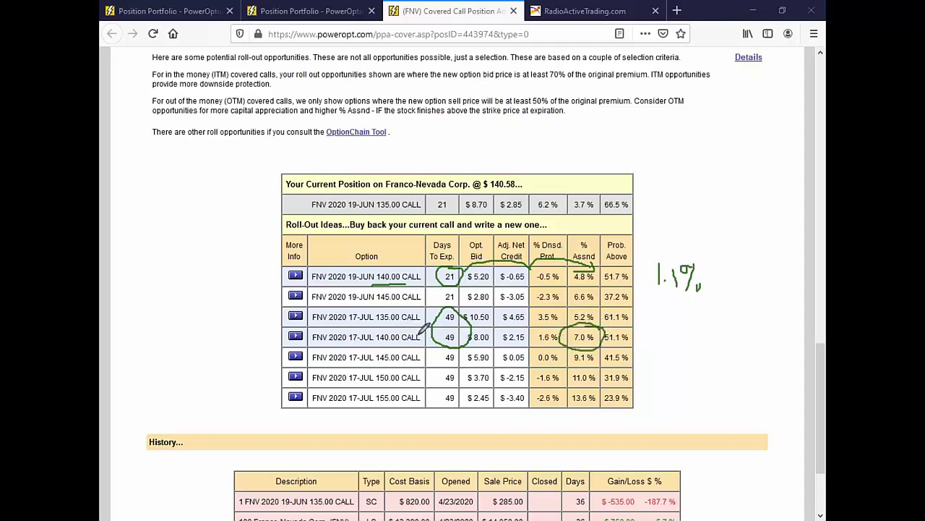
pyautogui.moveTo(422, 337)
pyautogui.mouseDown()
pyautogui.moveTo(511, 318)
pyautogui.moveTo(569, 320)
pyautogui.moveTo(554, 340)
pyautogui.mouseUp()
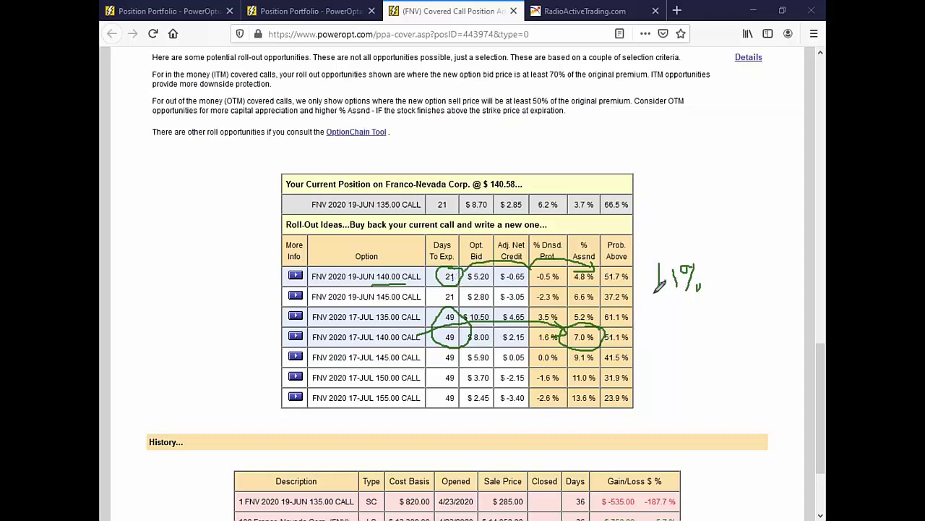
# Handwrite 45, 3.7 and 28 beside the roll-out table to compare holding days and returns
pyautogui.moveTo(722, 199)
pyautogui.mouseDown()
pyautogui.moveTo(734, 215)
pyautogui.moveTo(729, 237)
pyautogui.mouseUp()
pyautogui.moveTo(761, 202); pyautogui.dragTo(738, 231)
pyautogui.moveTo(739, 240)
pyautogui.mouseDown()
pyautogui.moveTo(750, 245)
pyautogui.moveTo(739, 276)
pyautogui.mouseUp()
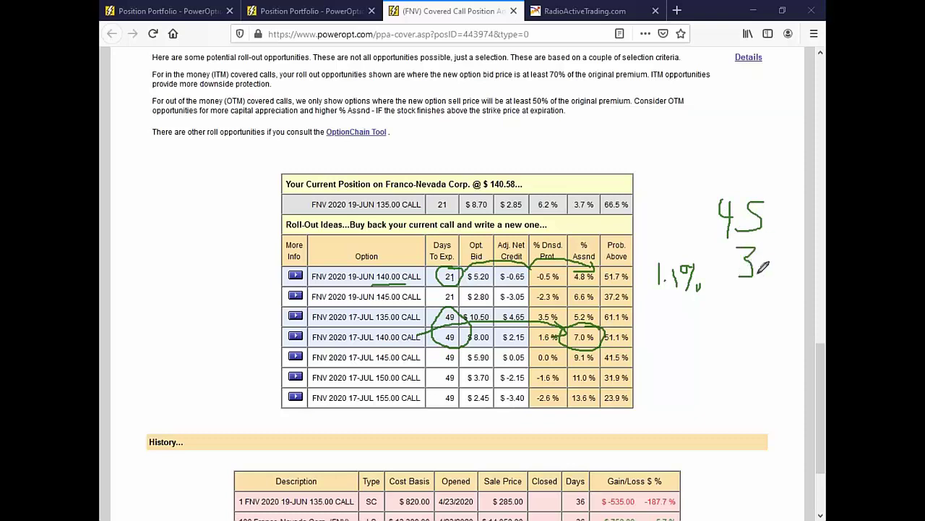
pyautogui.click(761, 272)
pyautogui.moveTo(780, 250)
pyautogui.mouseDown()
pyautogui.moveTo(788, 251)
pyautogui.moveTo(787, 283)
pyautogui.moveTo(794, 267)
pyautogui.mouseUp()
pyautogui.moveTo(720, 297)
pyautogui.mouseDown()
pyautogui.moveTo(752, 324)
pyautogui.moveTo(769, 325)
pyautogui.moveTo(784, 297)
pyautogui.mouseUp()
pyautogui.click(719, 233)
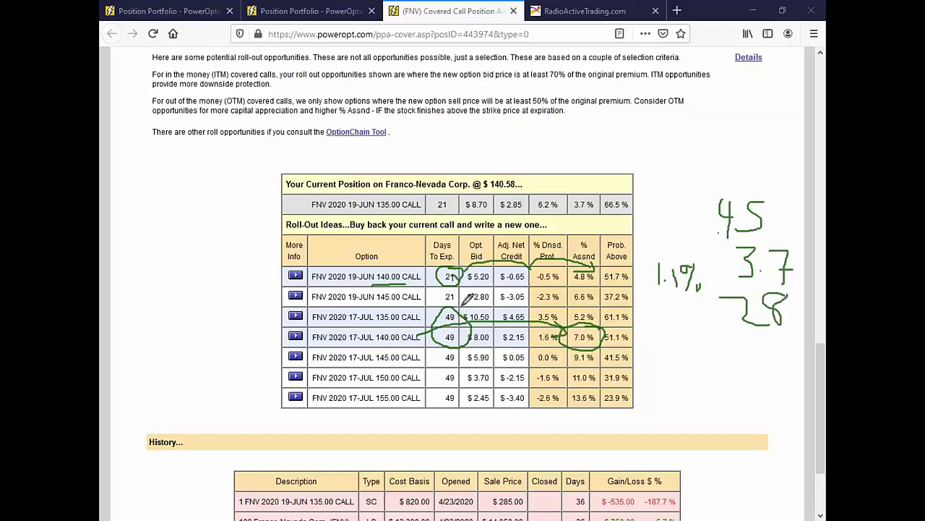
# Circle the July calls' days to expiration, write 73 and 7 below the other figures with dividing lines, then clear the markings
pyautogui.moveTo(463, 307)
pyautogui.mouseDown()
pyautogui.moveTo(441, 311)
pyautogui.moveTo(460, 347)
pyautogui.moveTo(432, 337)
pyautogui.mouseUp()
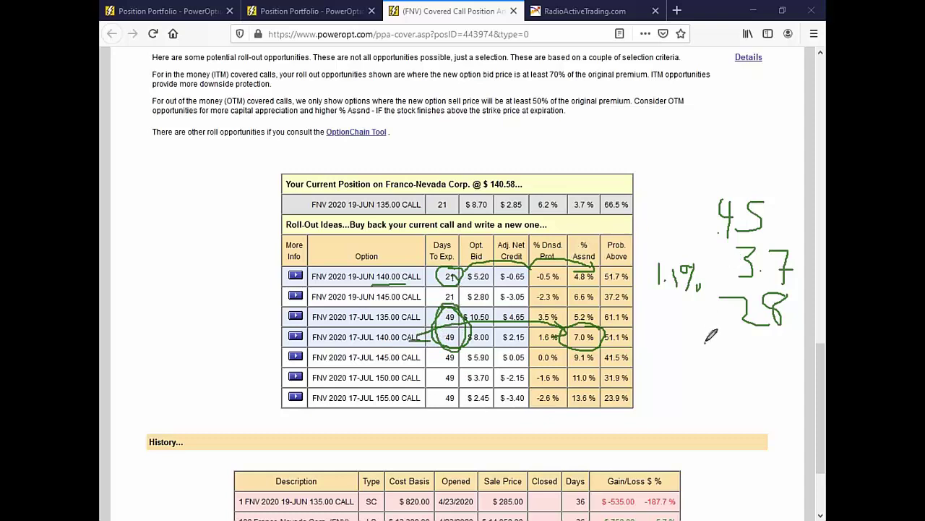
pyautogui.moveTo(705, 342)
pyautogui.mouseDown()
pyautogui.moveTo(727, 382)
pyautogui.moveTo(727, 366)
pyautogui.moveTo(762, 356)
pyautogui.moveTo(739, 385)
pyautogui.mouseUp()
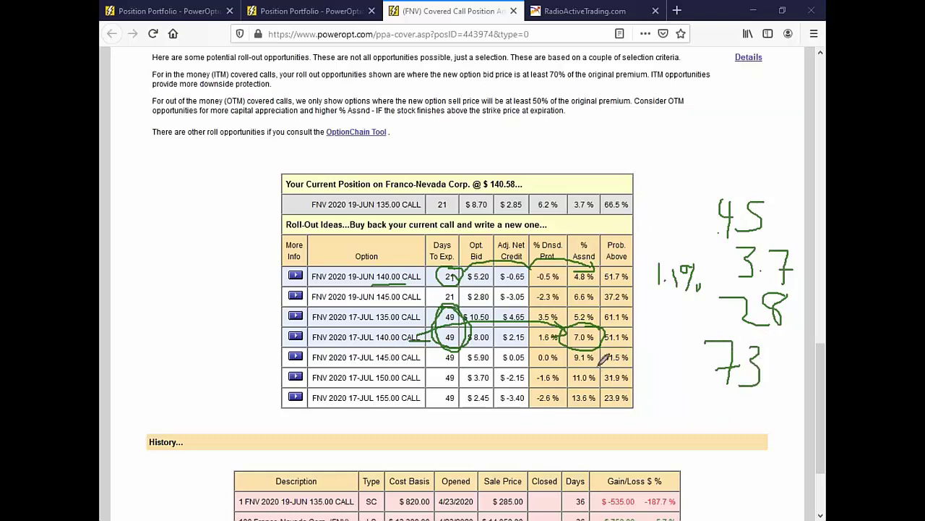
pyautogui.moveTo(716, 405)
pyautogui.mouseDown()
pyautogui.moveTo(748, 442)
pyautogui.moveTo(769, 407)
pyautogui.moveTo(765, 425)
pyautogui.mouseUp()
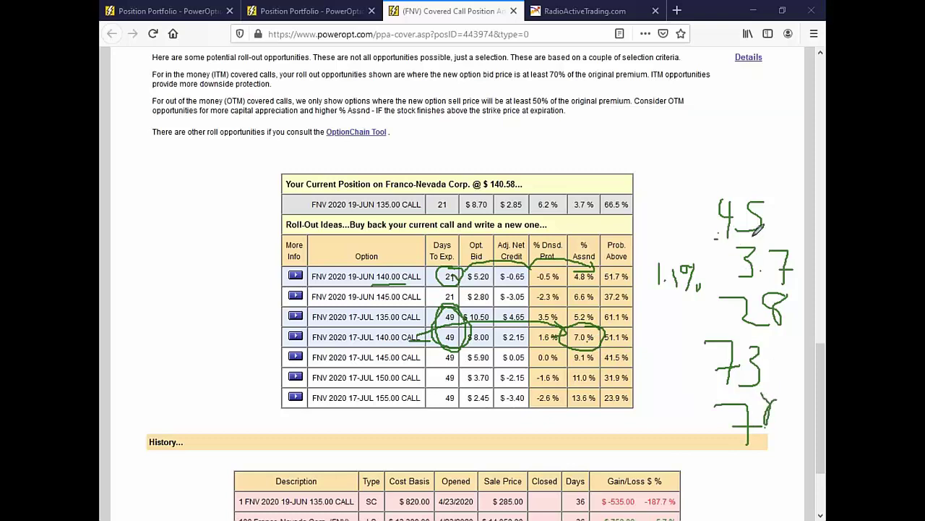
pyautogui.moveTo(714, 238); pyautogui.dragTo(774, 233)
pyautogui.click(762, 267)
pyautogui.moveTo(710, 397)
pyautogui.mouseDown()
pyautogui.moveTo(817, 381)
pyautogui.moveTo(764, 371)
pyautogui.moveTo(766, 358)
pyautogui.mouseUp()
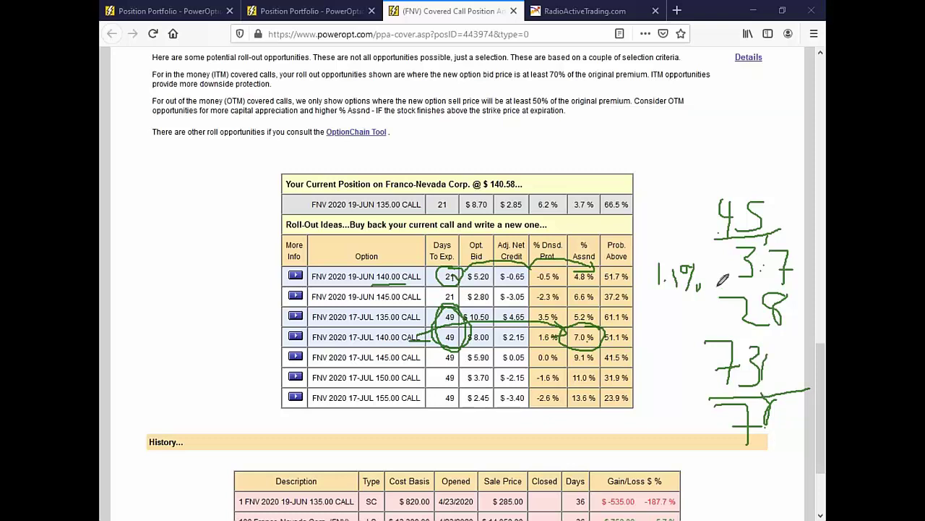
pyautogui.moveTo(763, 229); pyautogui.dragTo(762, 255)
pyautogui.press('e')
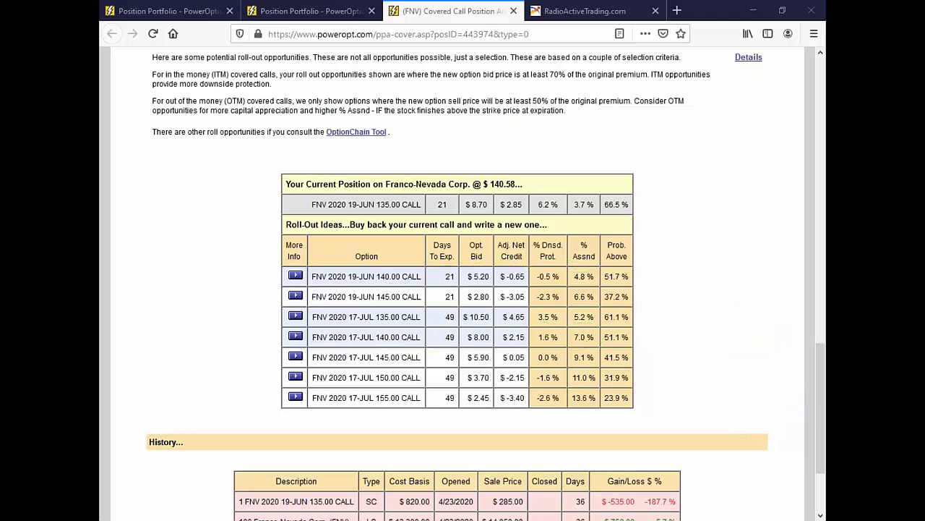
# Mark the 17-JUL 140.00 call's days to expiration and assigned return, then simulate the roll-out trade to that call
pyautogui.moveTo(356, 345)
pyautogui.mouseDown()
pyautogui.moveTo(465, 339)
pyautogui.moveTo(440, 345)
pyautogui.moveTo(456, 346)
pyautogui.mouseUp()
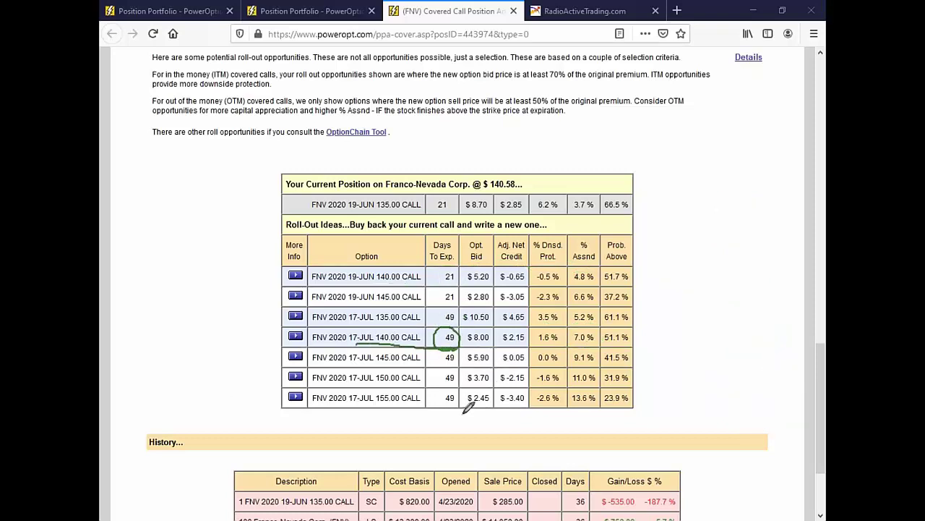
pyautogui.moveTo(587, 321)
pyautogui.mouseDown()
pyautogui.moveTo(572, 340)
pyautogui.moveTo(598, 341)
pyautogui.moveTo(592, 318)
pyautogui.moveTo(582, 322)
pyautogui.mouseUp()
pyautogui.click(297, 337)
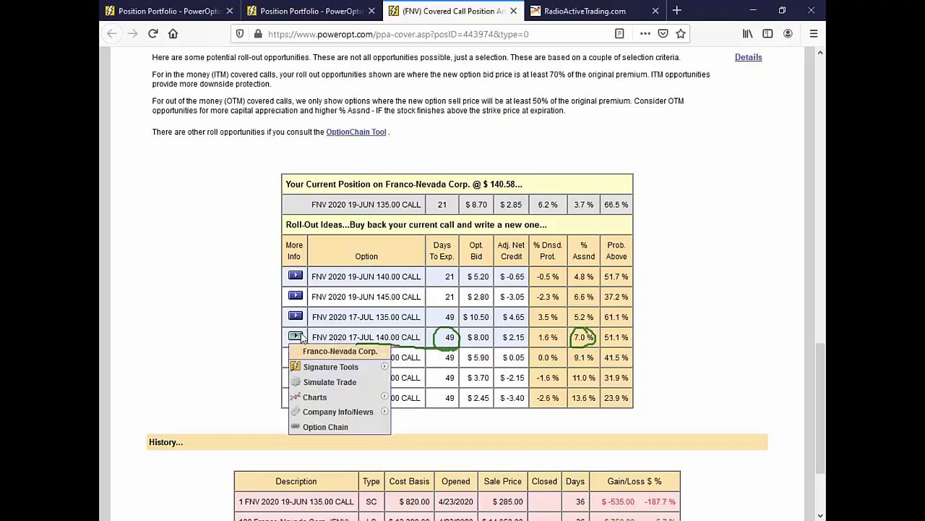
pyautogui.click(354, 385)
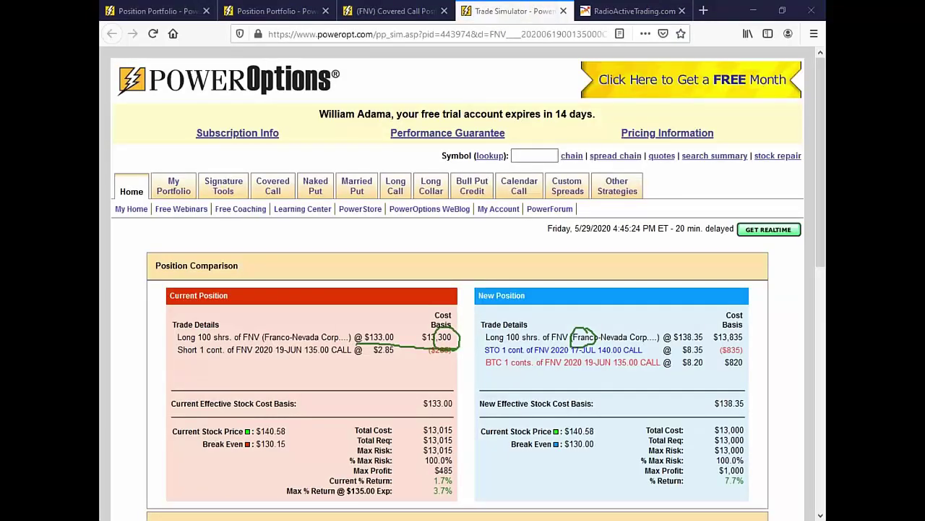
pyautogui.press('Escape')
# Examine the current and new positions' costs, break-evens, returns and profit/loss graph in the trade comparison
pyautogui.scroll(-5, 583, 282)
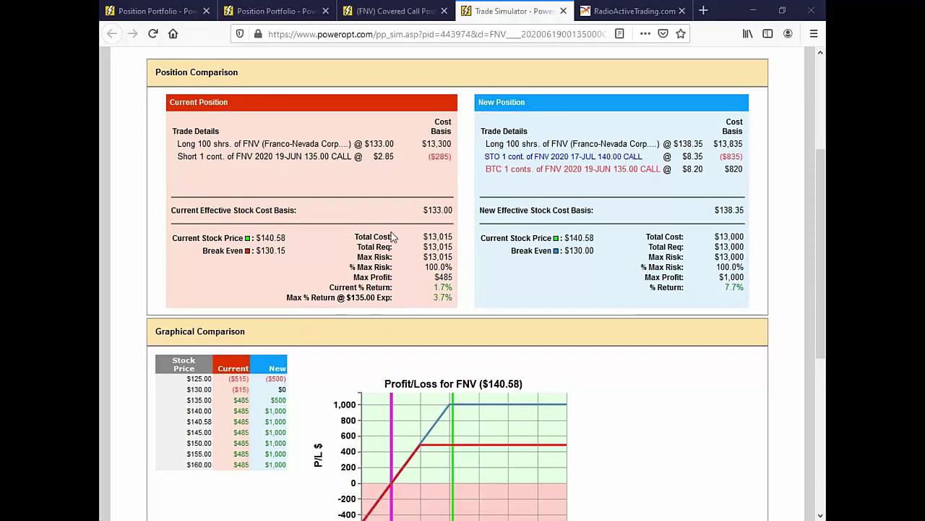
pyautogui.scroll(-2, 619, 259)
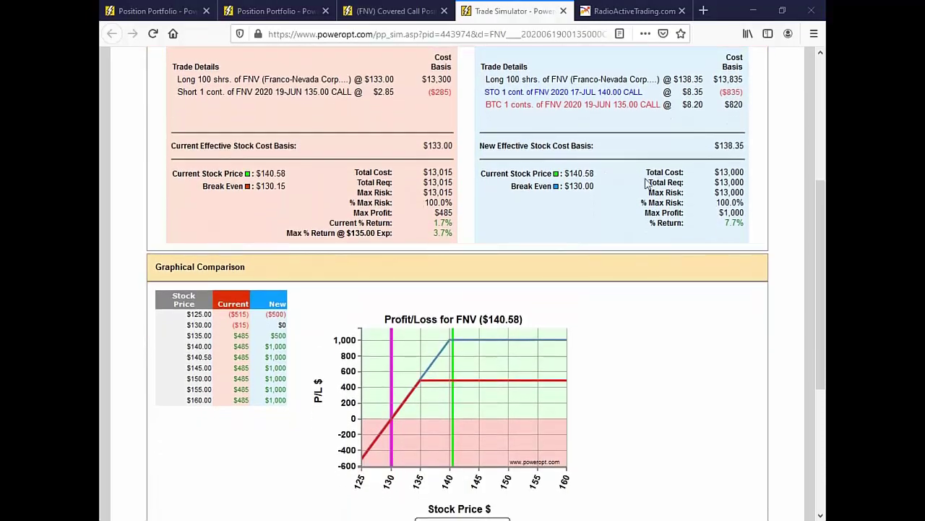
pyautogui.scroll(-2, 598, 297)
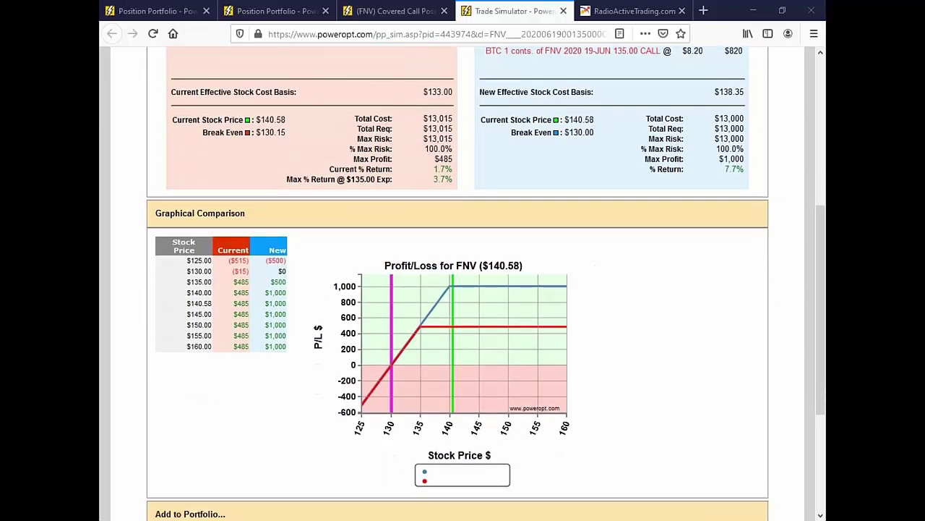
# Leave the trade comparison for the home page and open the Learning Center
pyautogui.moveTo(467, 308)
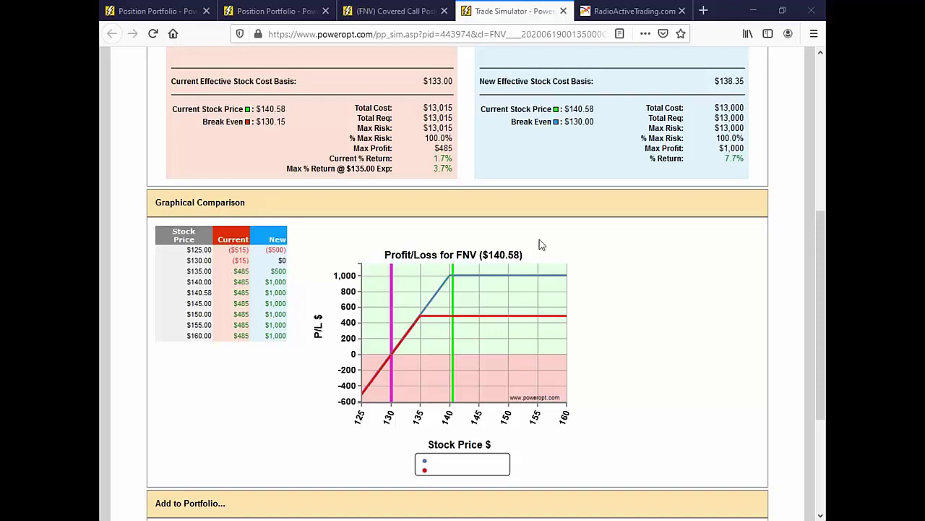
pyautogui.scroll(5, 539, 239)
pyautogui.click(133, 189)
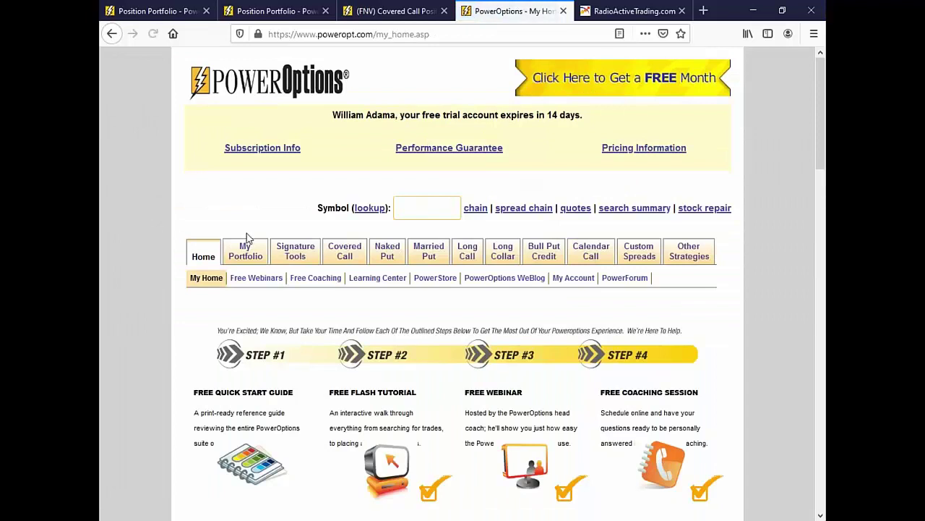
pyautogui.moveTo(248, 257)
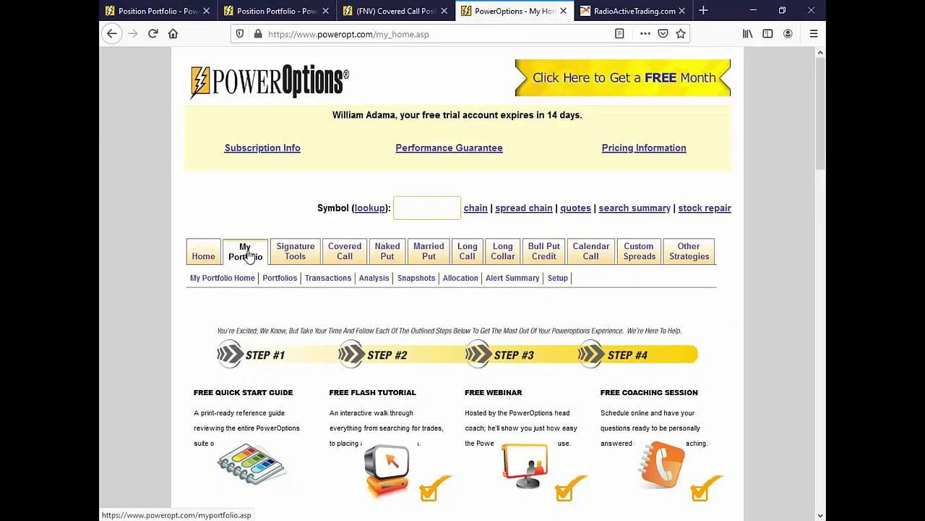
pyautogui.moveTo(201, 254)
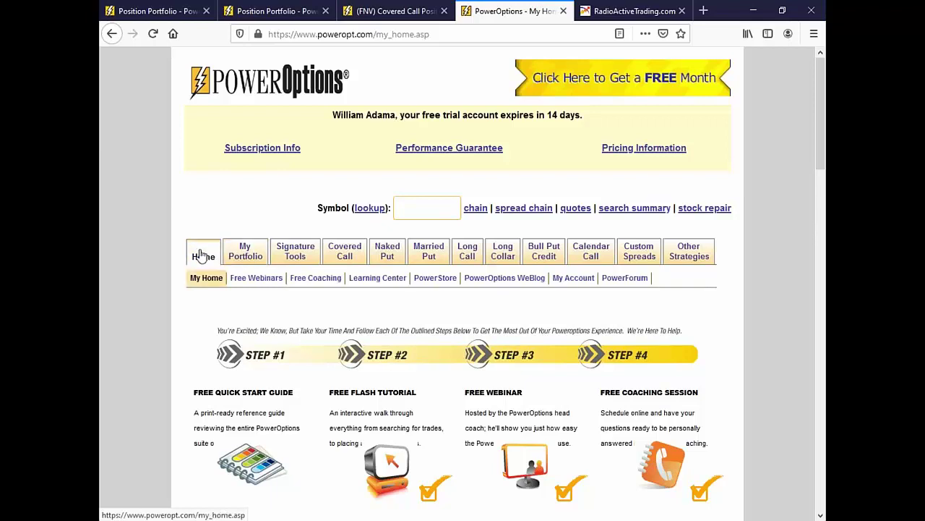
pyautogui.click(405, 284)
pyautogui.scroll(-5, 335, 335)
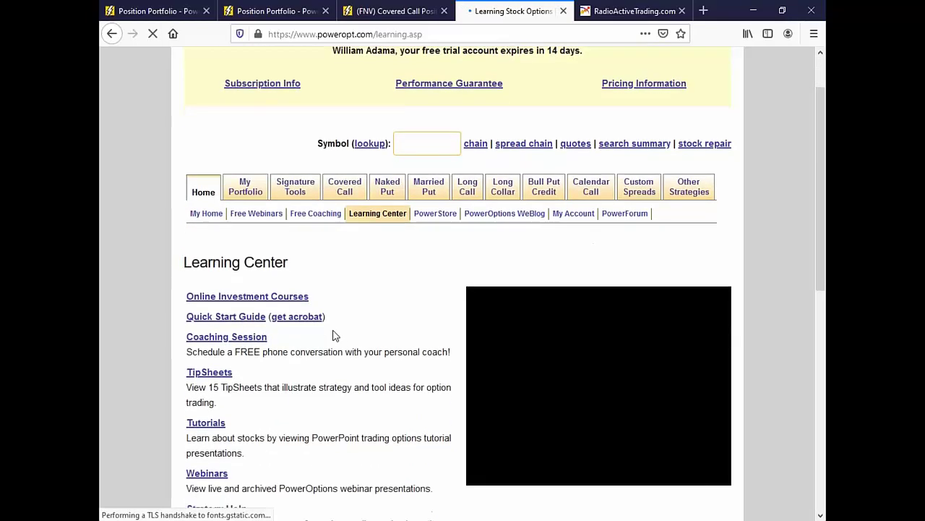
# Open the PriorityOne email archive and view the MU05-29-2020.txt morning update
pyautogui.scroll(-2, 282, 307)
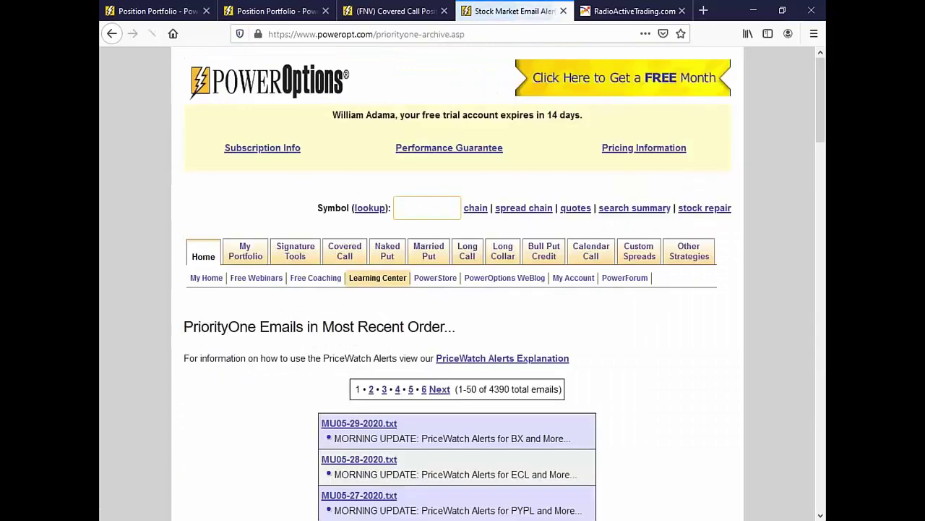
pyautogui.scroll(-3, 356, 300)
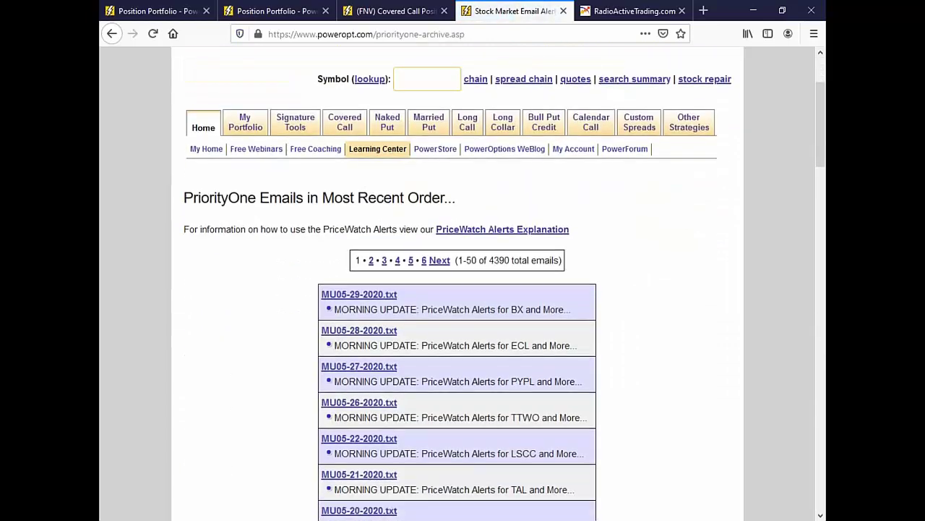
pyautogui.click(356, 295)
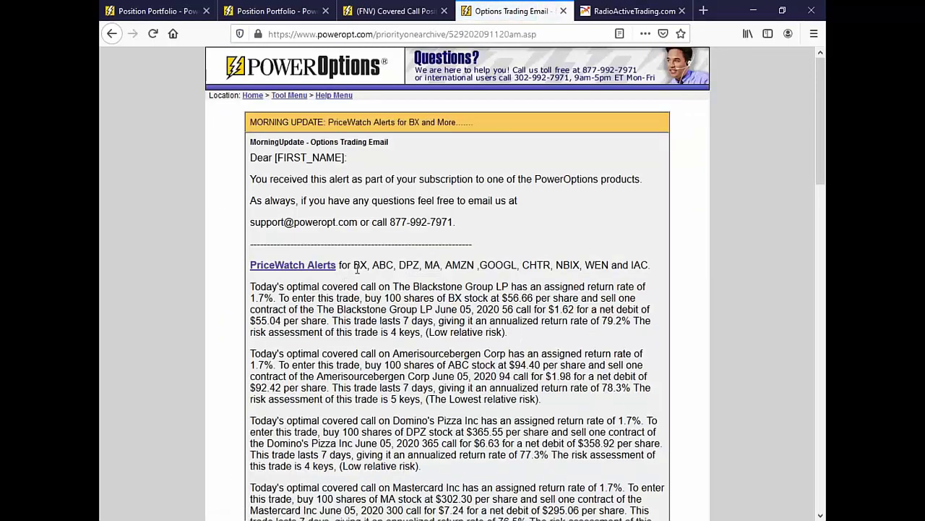
# Highlight the PriceWatch Alerts ticker list from BX to AMZN and the Blackstone covered call description, clearing each selection
pyautogui.moveTo(355, 266); pyautogui.dragTo(488, 277)
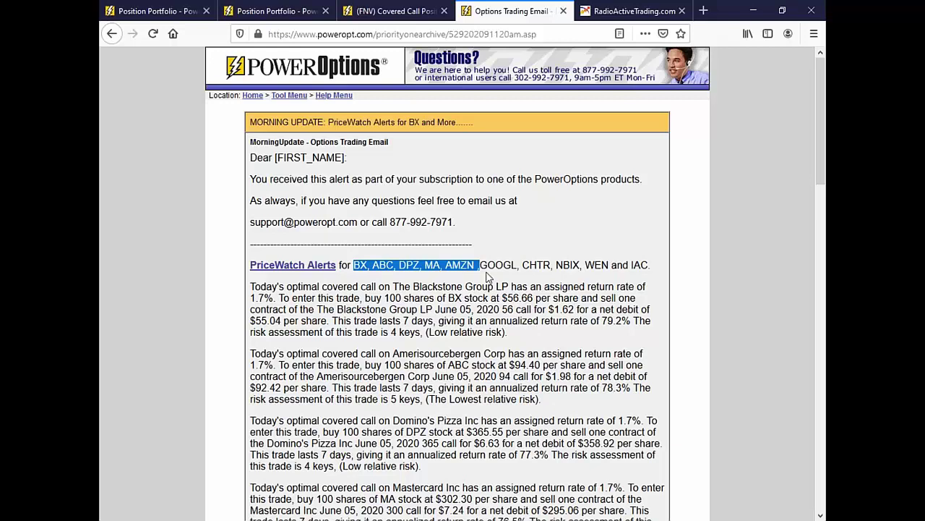
pyautogui.click(489, 283)
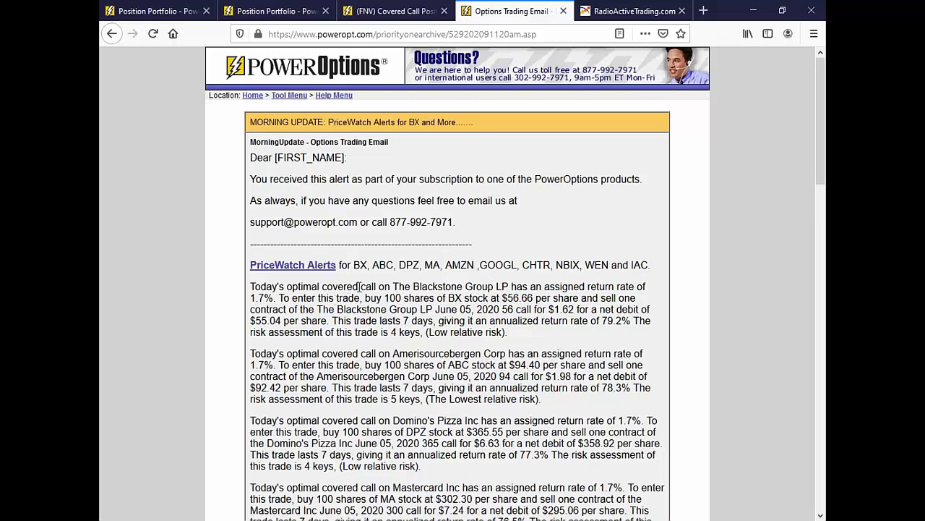
pyautogui.moveTo(358, 286); pyautogui.dragTo(546, 308)
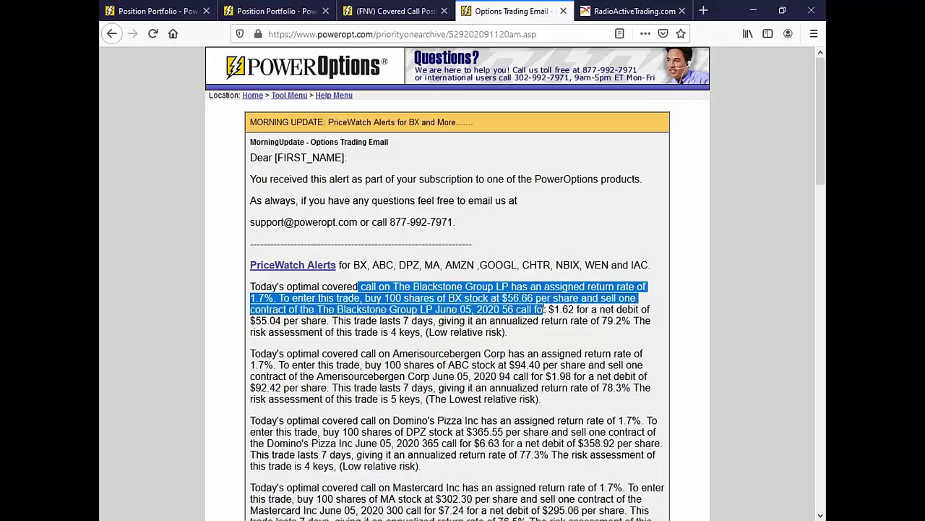
pyautogui.click(551, 336)
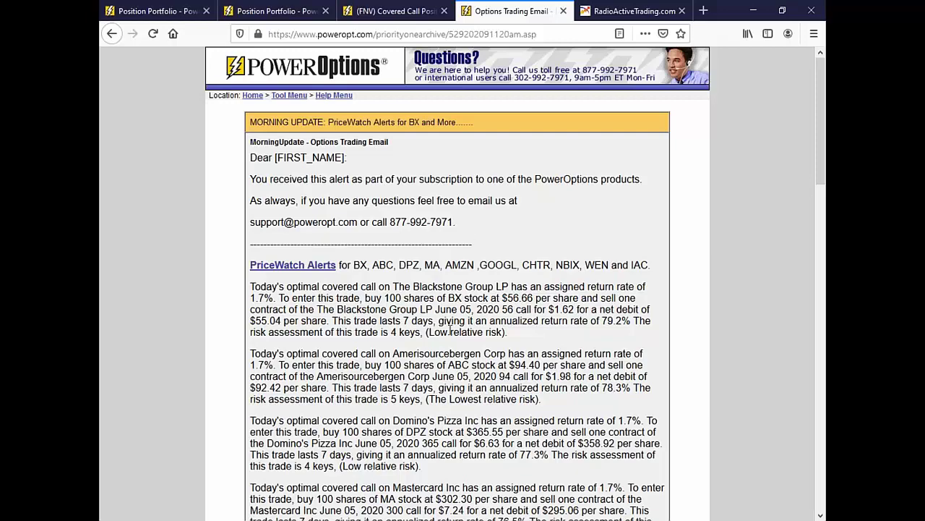
# Close the alert email page, return to the first portfolio page and open the Monthly Covered Call Picks of the Day
pyautogui.click(564, 13)
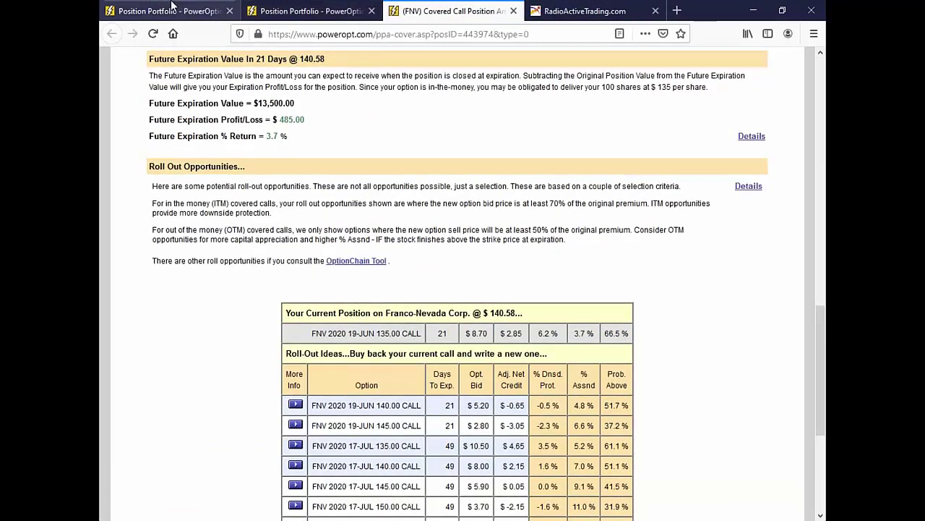
pyautogui.click(173, 11)
pyautogui.scroll(5, 221, 189)
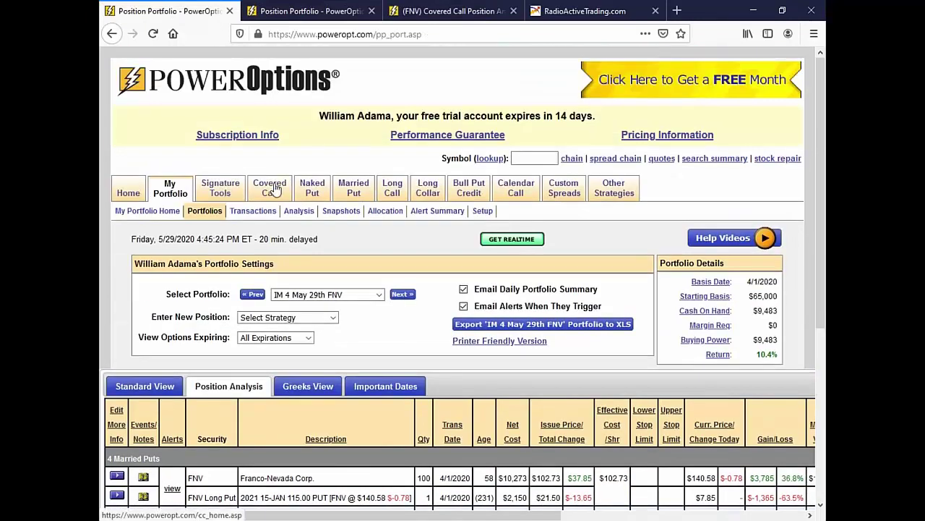
pyautogui.moveTo(269, 192)
pyautogui.click(218, 217)
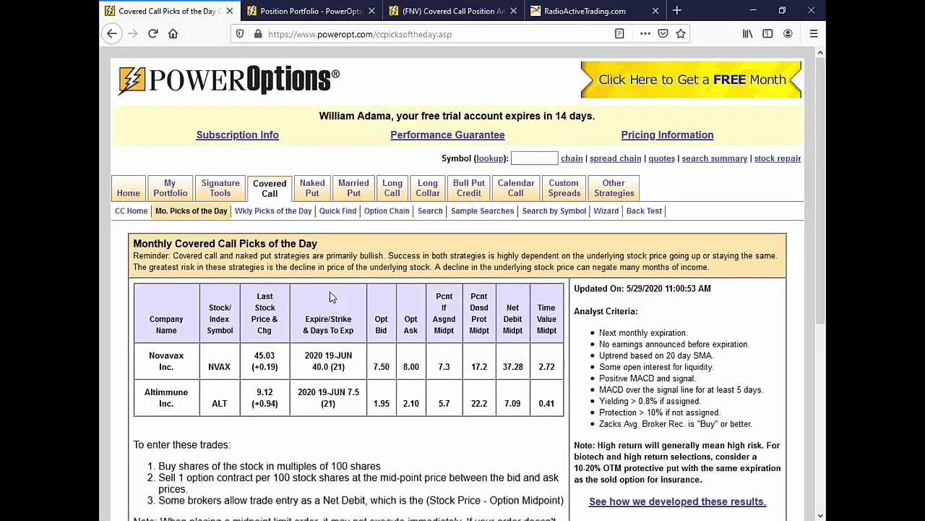
# Open the Weekly Covered Call Picks of the Day and highlight the last stock prices of RCL and GRUB
pyautogui.click(274, 210)
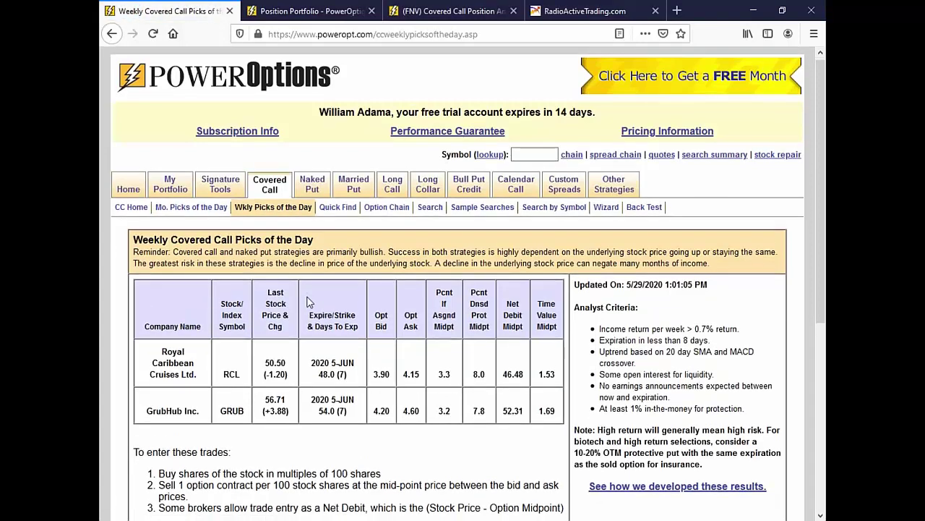
pyautogui.scroll(-3, 307, 302)
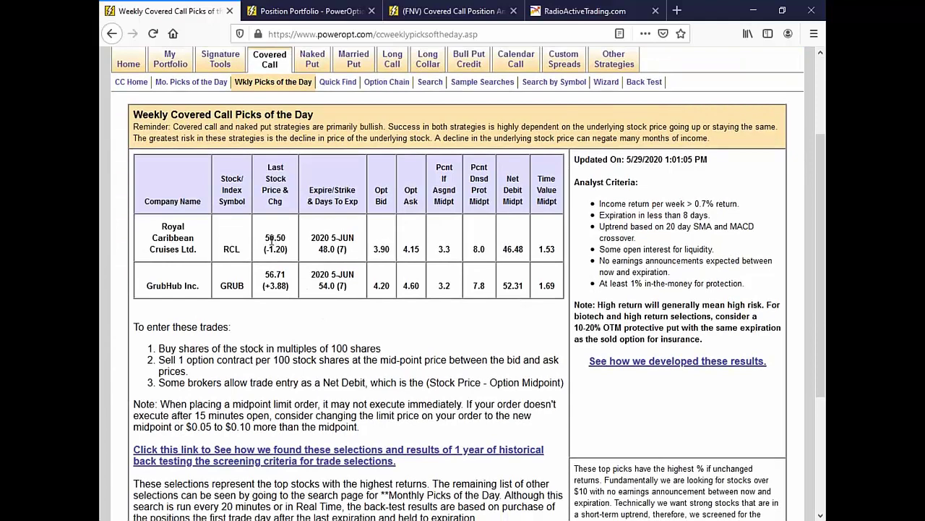
pyautogui.moveTo(268, 237); pyautogui.dragTo(294, 250)
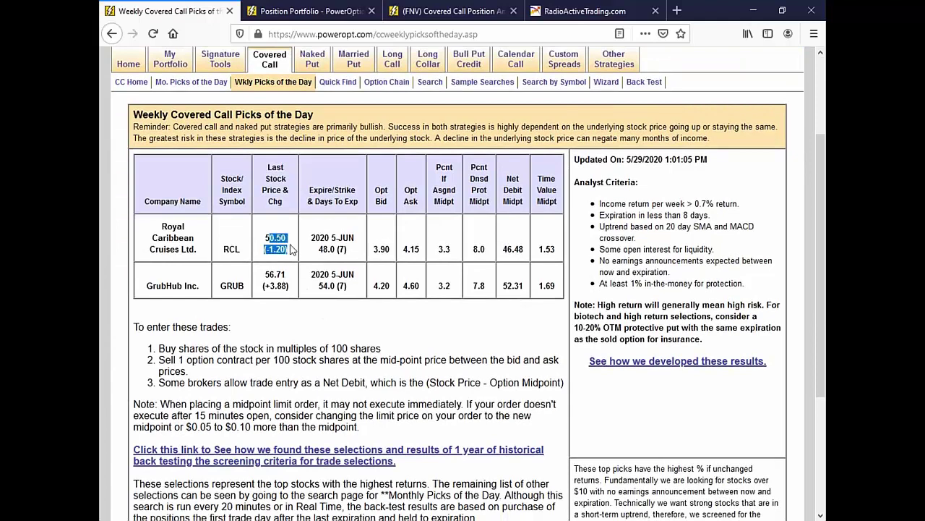
pyautogui.click(287, 303)
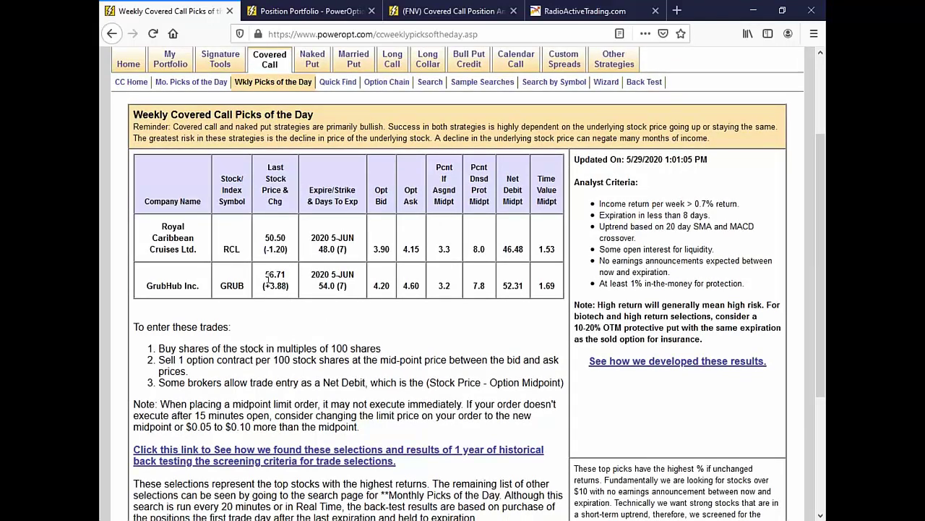
pyautogui.moveTo(269, 278); pyautogui.dragTo(297, 291)
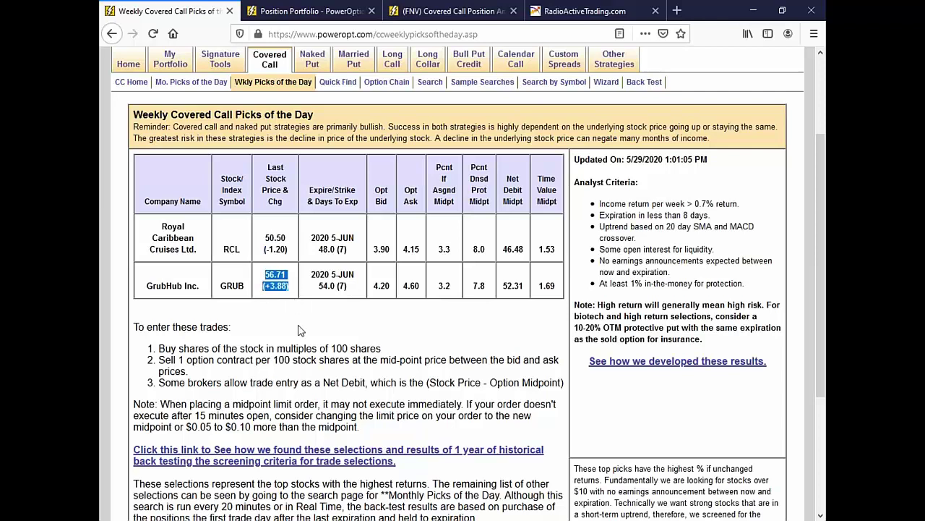
pyautogui.click(307, 328)
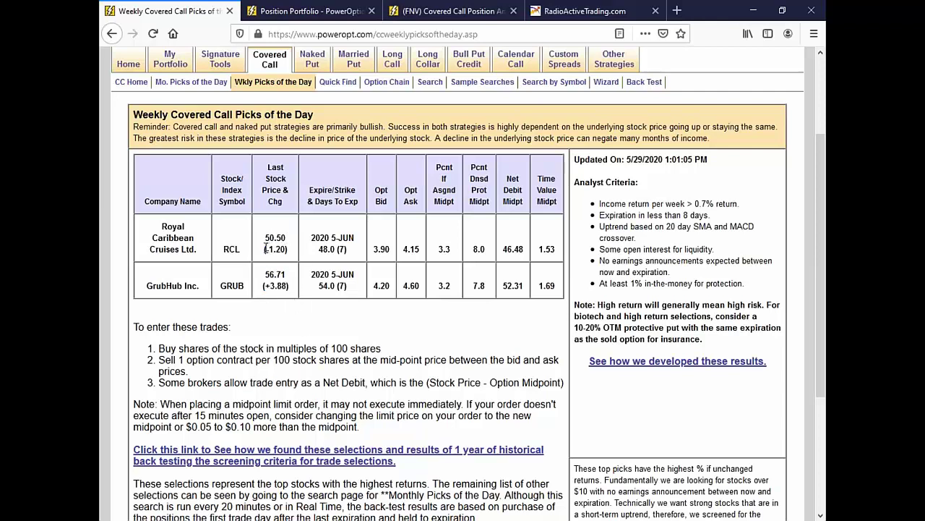
# Highlight the strike and days to expiration of the RCL and GRUB weekly picks, then clear the selection
pyautogui.moveTo(265, 248); pyautogui.dragTo(358, 253)
pyautogui.hotkey('alt', 'Tab')
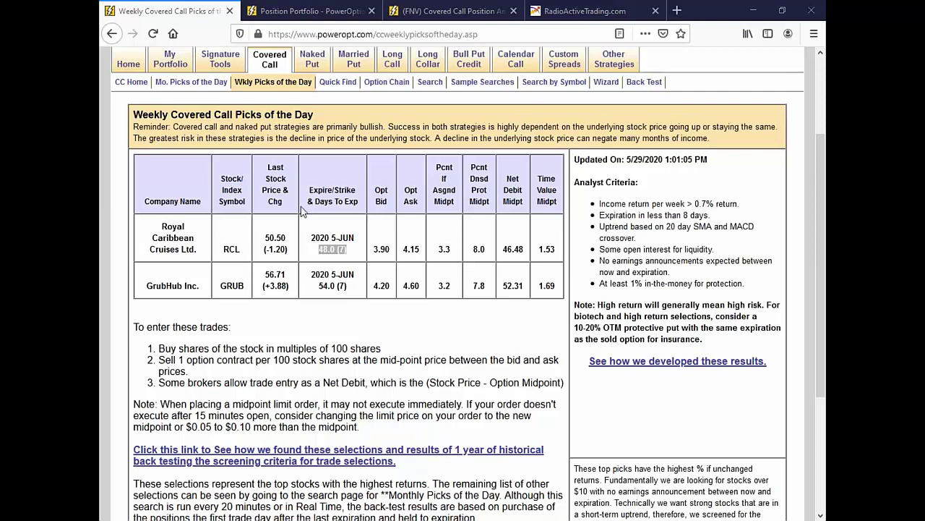
pyautogui.click(280, 272)
pyautogui.moveTo(239, 287); pyautogui.dragTo(345, 287)
pyautogui.click(286, 287)
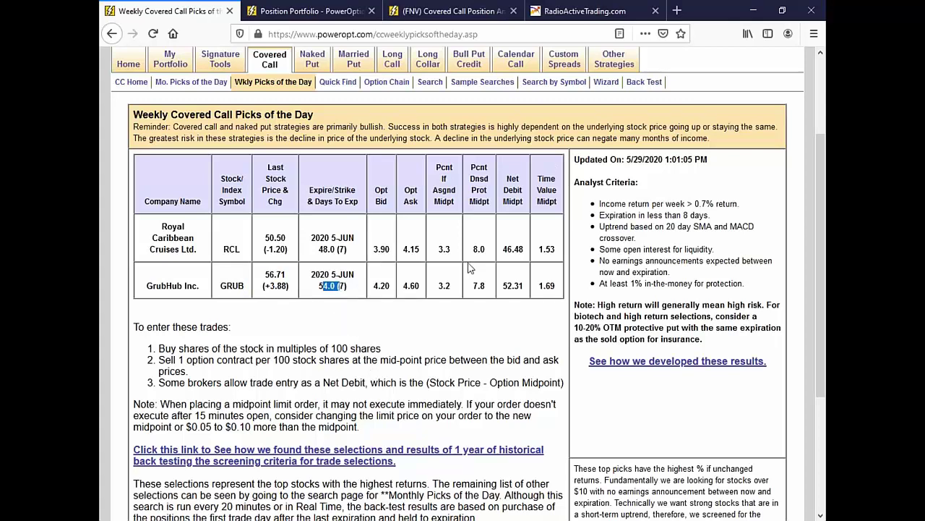
pyautogui.click(362, 326)
# Highlight the RCL pick's percent downside protection, then go back to the home page
pyautogui.scroll(3, 360, 328)
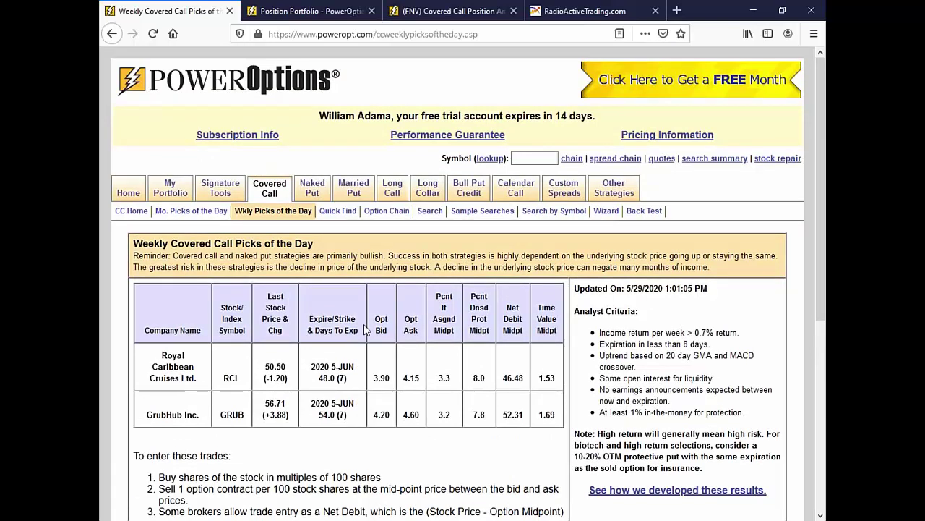
pyautogui.hotkey('alt', 'Tab')
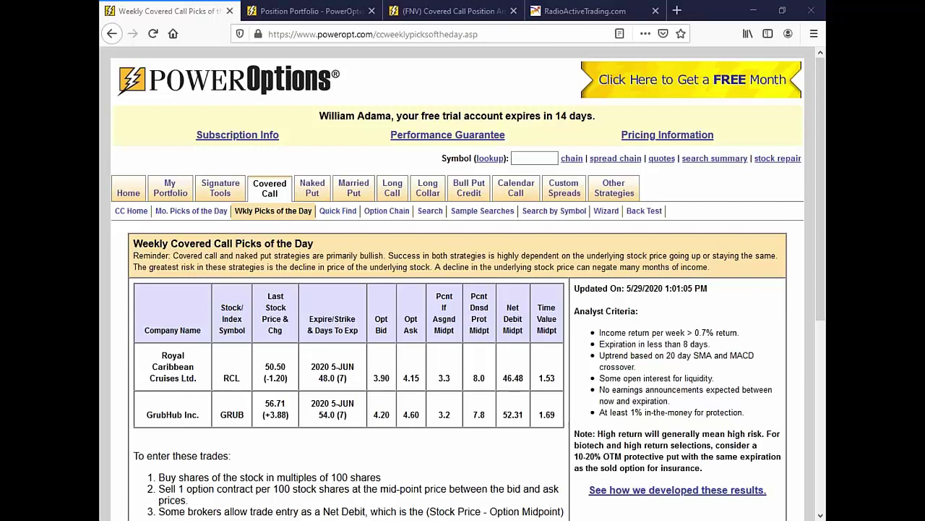
pyautogui.doubleClick(478, 378)
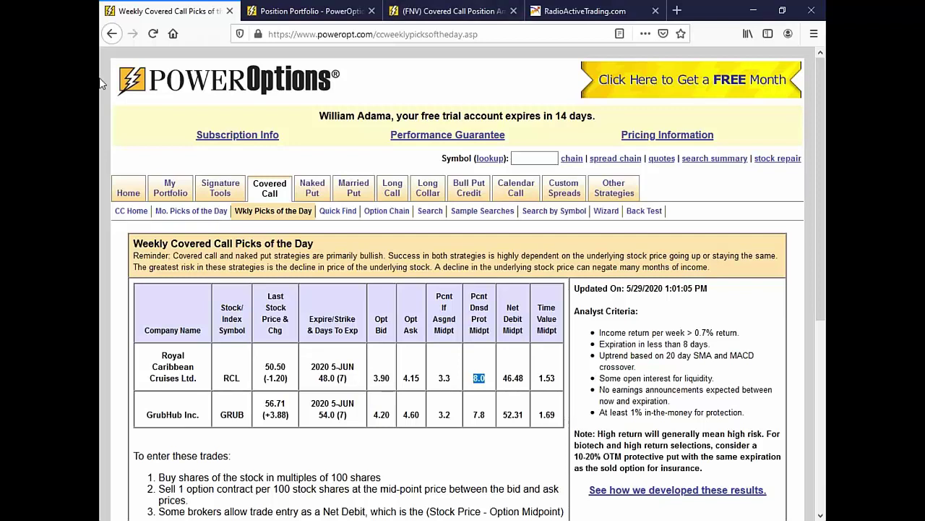
pyautogui.click(130, 190)
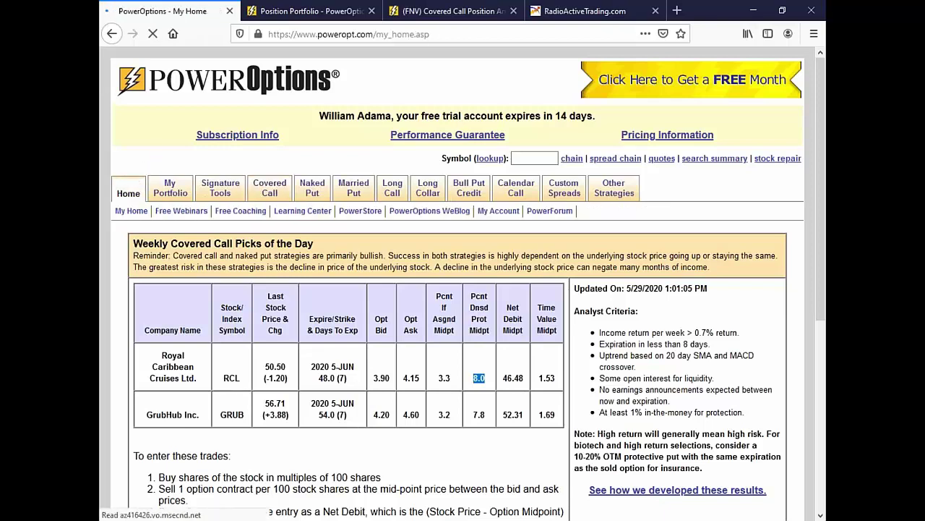